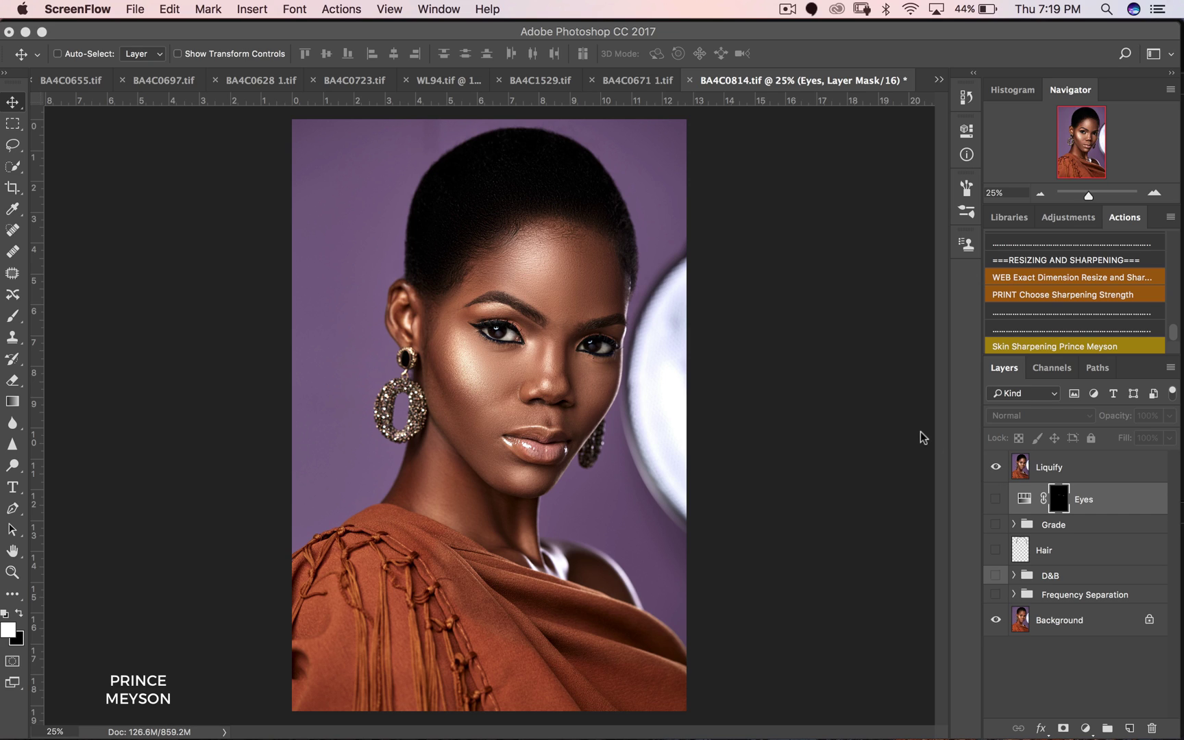
Step: Toggle the Liquify layer's visibility repeatedly to compare the portrait before and after retouching, leaving the layer hidden
{"action": "left_click", "coordinate": [997, 468]}
{"action": "left_click", "coordinate": [996, 469]}
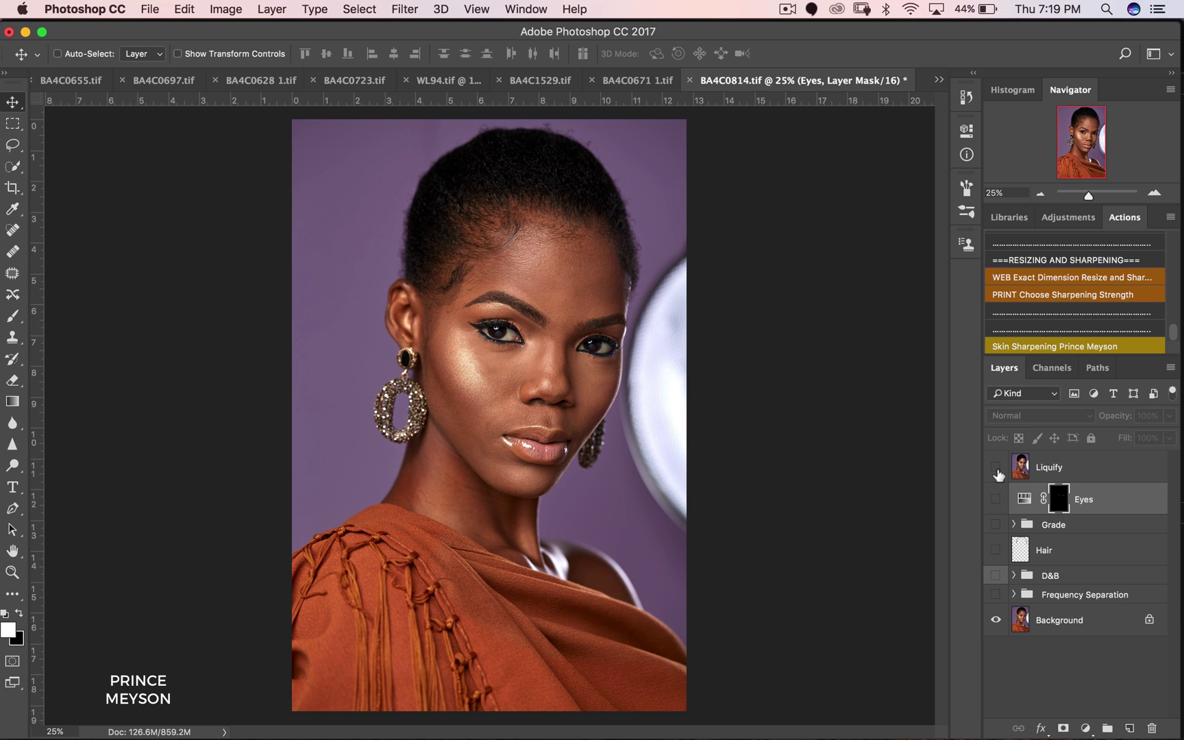
{"action": "left_click", "coordinate": [996, 469]}
{"action": "left_click", "coordinate": [995, 470]}
{"action": "left_click", "coordinate": [996, 470]}
{"action": "left_click", "coordinate": [995, 471]}
{"action": "left_click", "coordinate": [995, 472]}
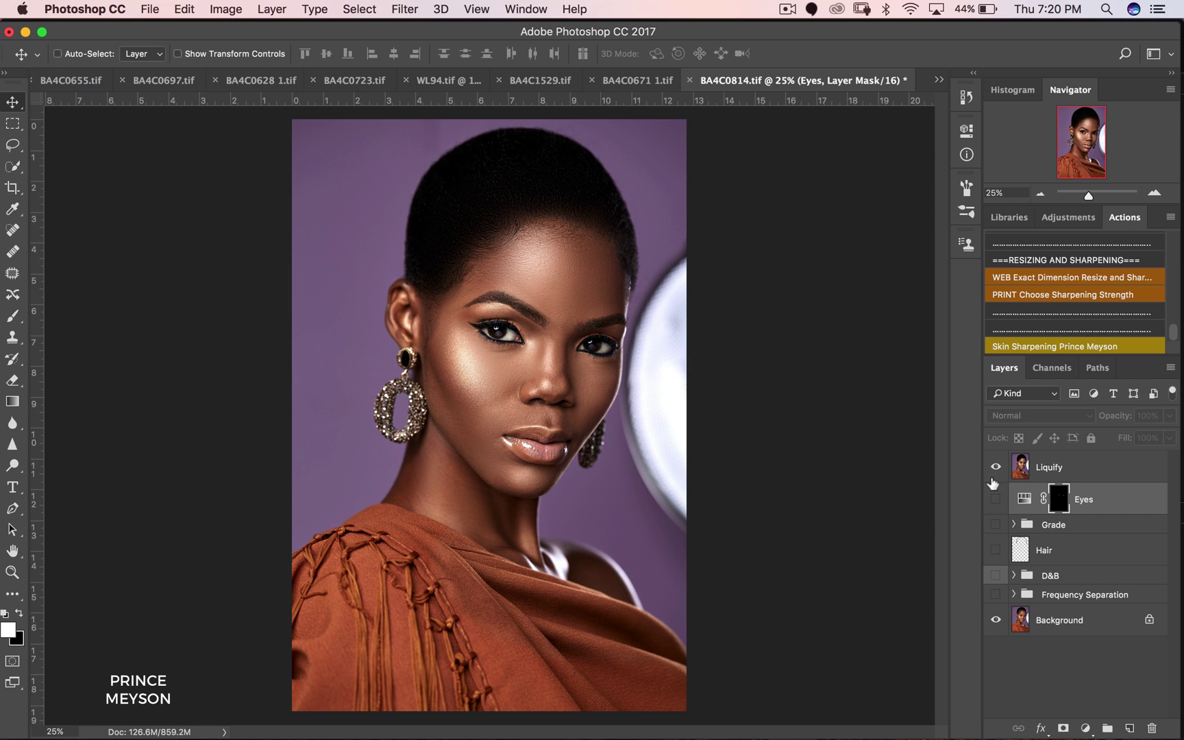
{"action": "left_click", "coordinate": [995, 473]}
{"action": "left_click", "coordinate": [996, 472]}
{"action": "left_click", "coordinate": [995, 470]}
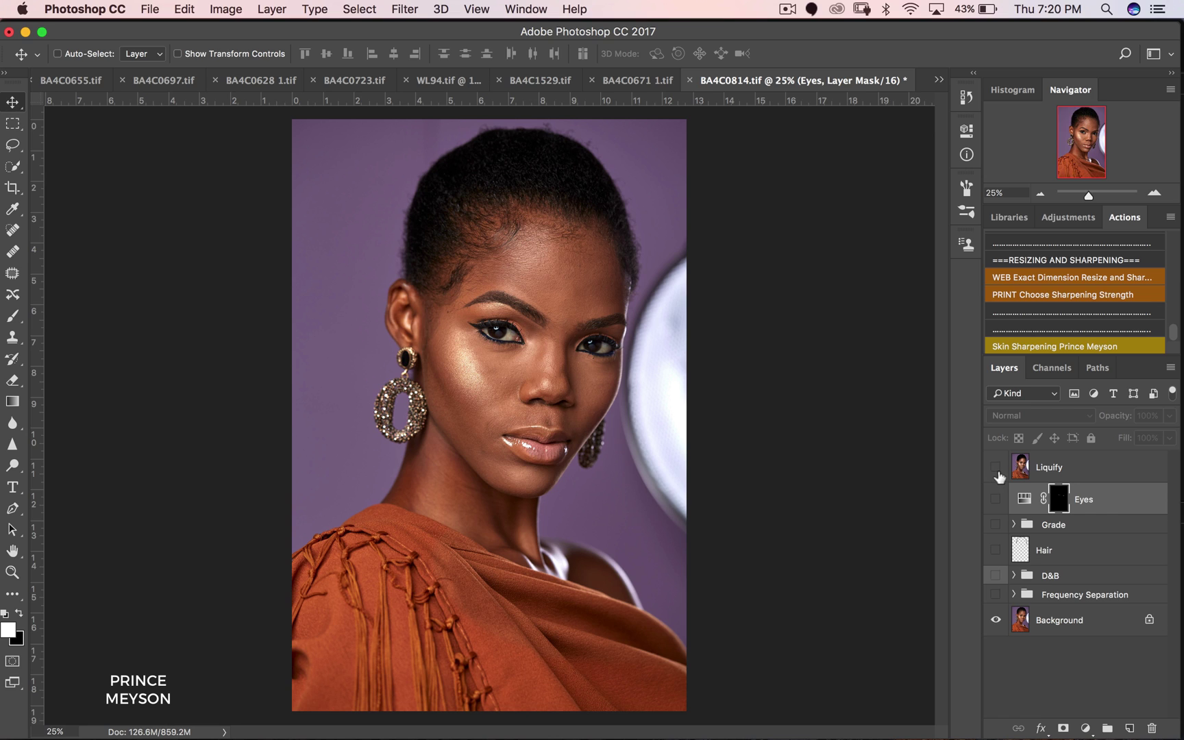
Step: Toggle the Frequency Separation group to compare the skin before and after, leaving the group visible
{"action": "left_click", "coordinate": [996, 594]}
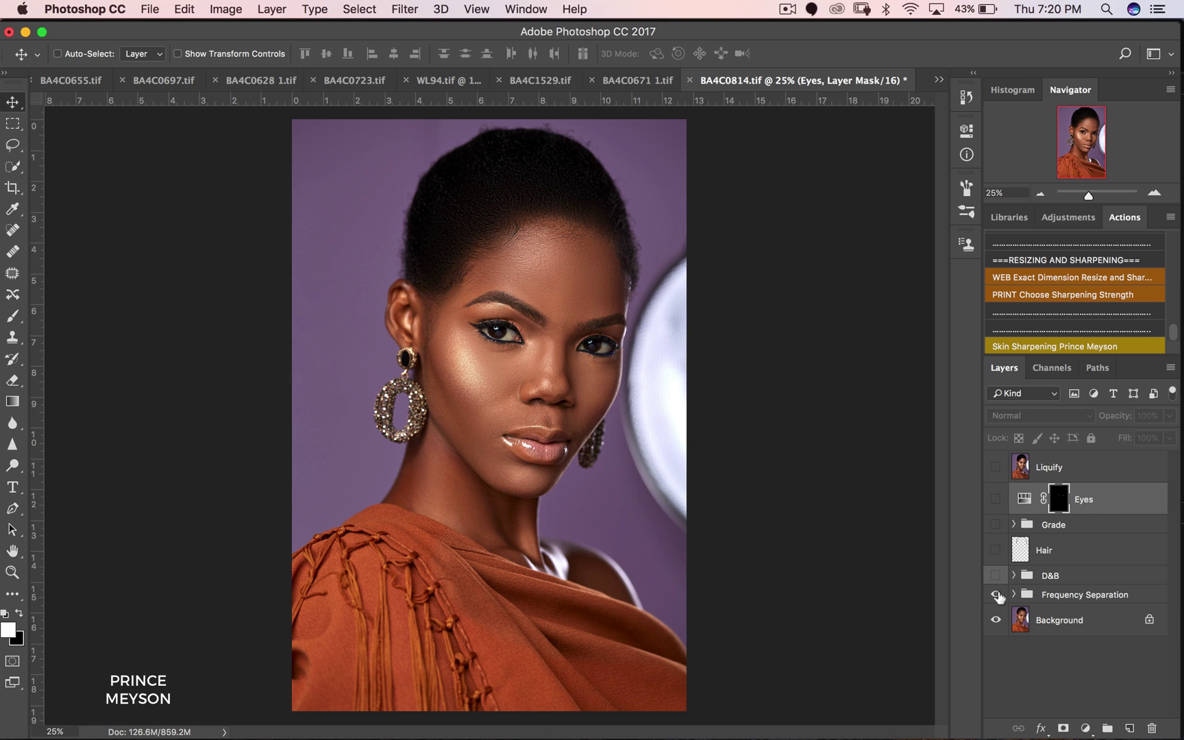
{"action": "left_click", "coordinate": [997, 594]}
{"action": "left_click", "coordinate": [998, 596]}
{"action": "left_click", "coordinate": [998, 596]}
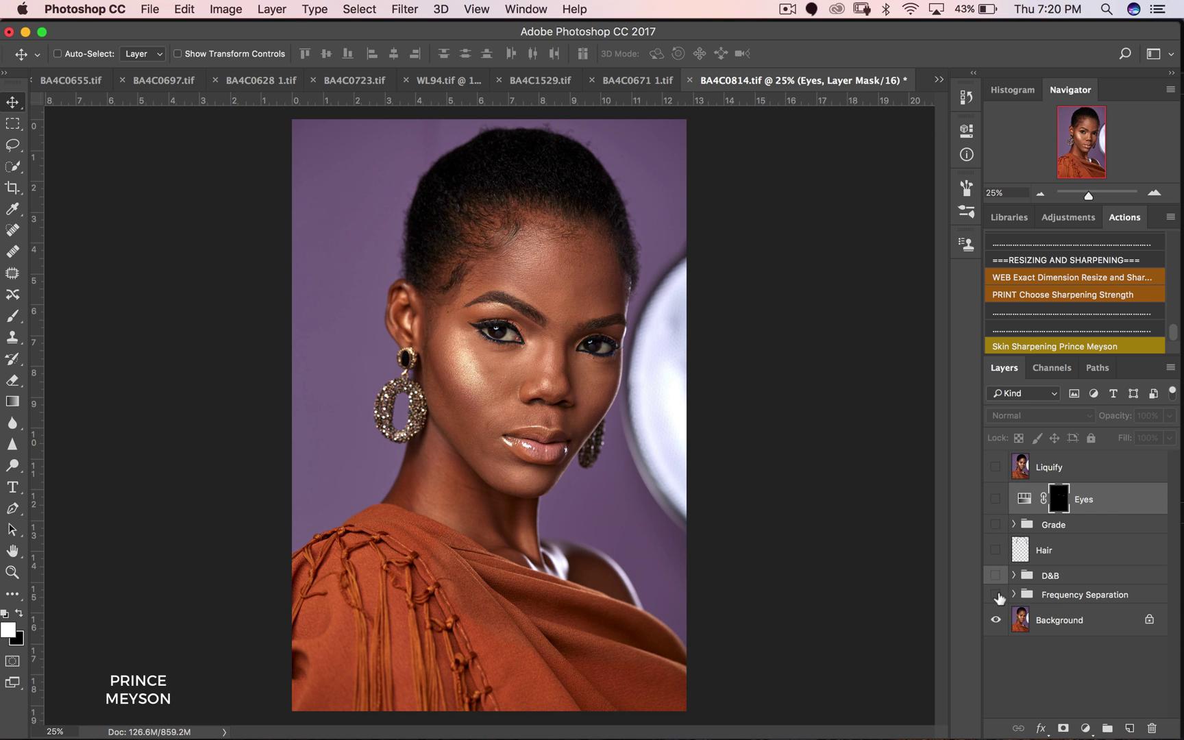
{"action": "left_click", "coordinate": [1001, 596]}
{"action": "left_click", "coordinate": [1000, 596]}
{"action": "left_click", "coordinate": [999, 596]}
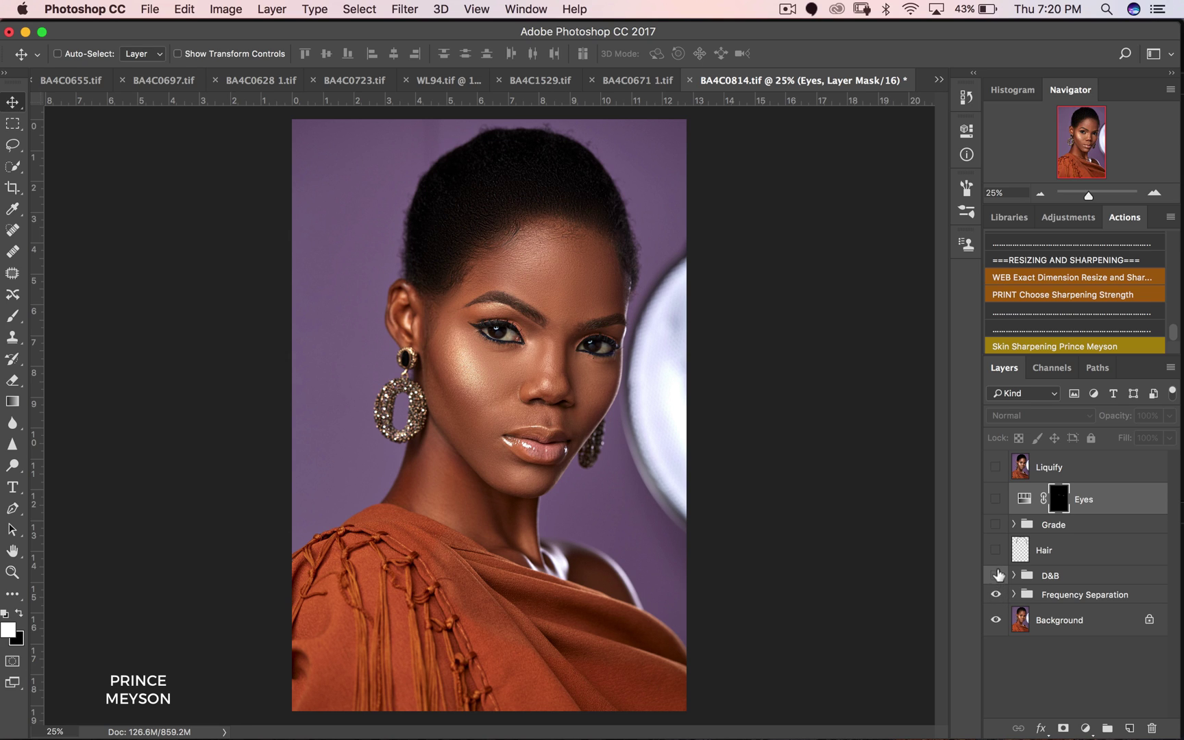
Step: Toggle the D&B group to compare the dodge and burn effect, leaving the group visible
{"action": "left_click", "coordinate": [998, 577]}
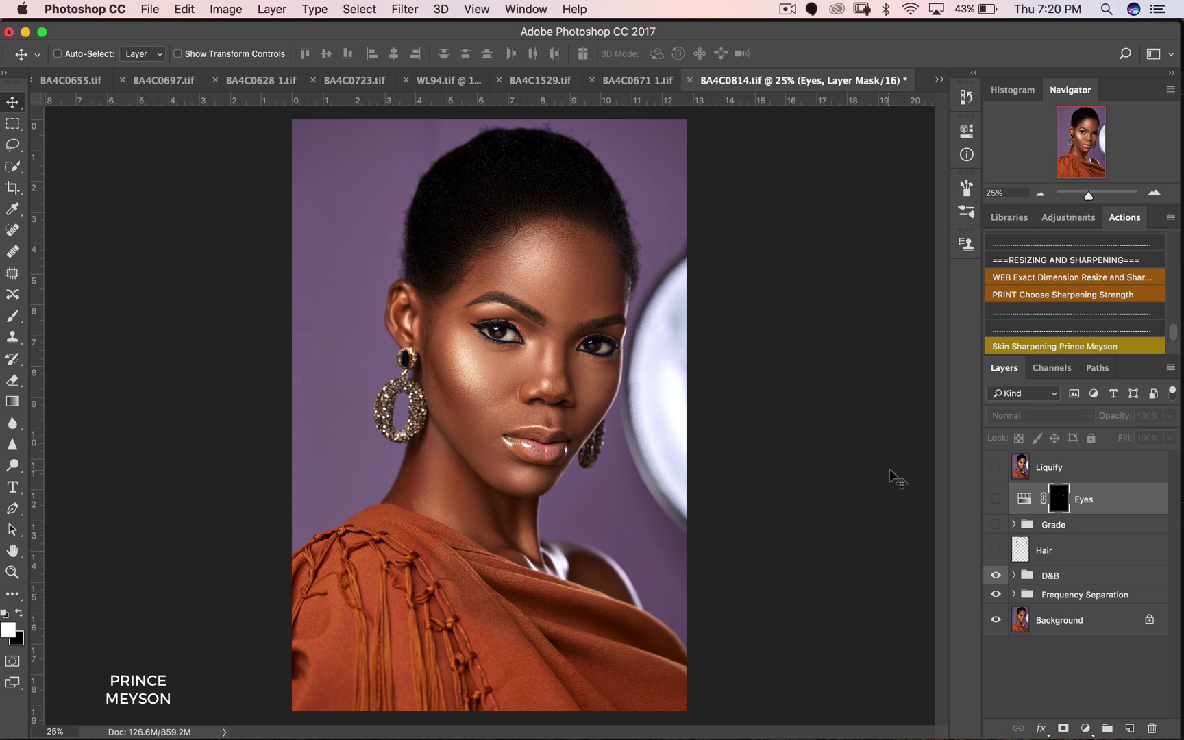
{"action": "left_click", "coordinate": [997, 576]}
{"action": "left_click", "coordinate": [997, 577]}
{"action": "left_click", "coordinate": [997, 581]}
{"action": "left_click", "coordinate": [997, 581]}
{"action": "left_click", "coordinate": [997, 583]}
{"action": "left_click", "coordinate": [997, 584]}
Step: Show the Hair, Grade, Eyes and Liquify layers, and make Liquify the active layer
{"action": "left_click", "coordinate": [996, 551]}
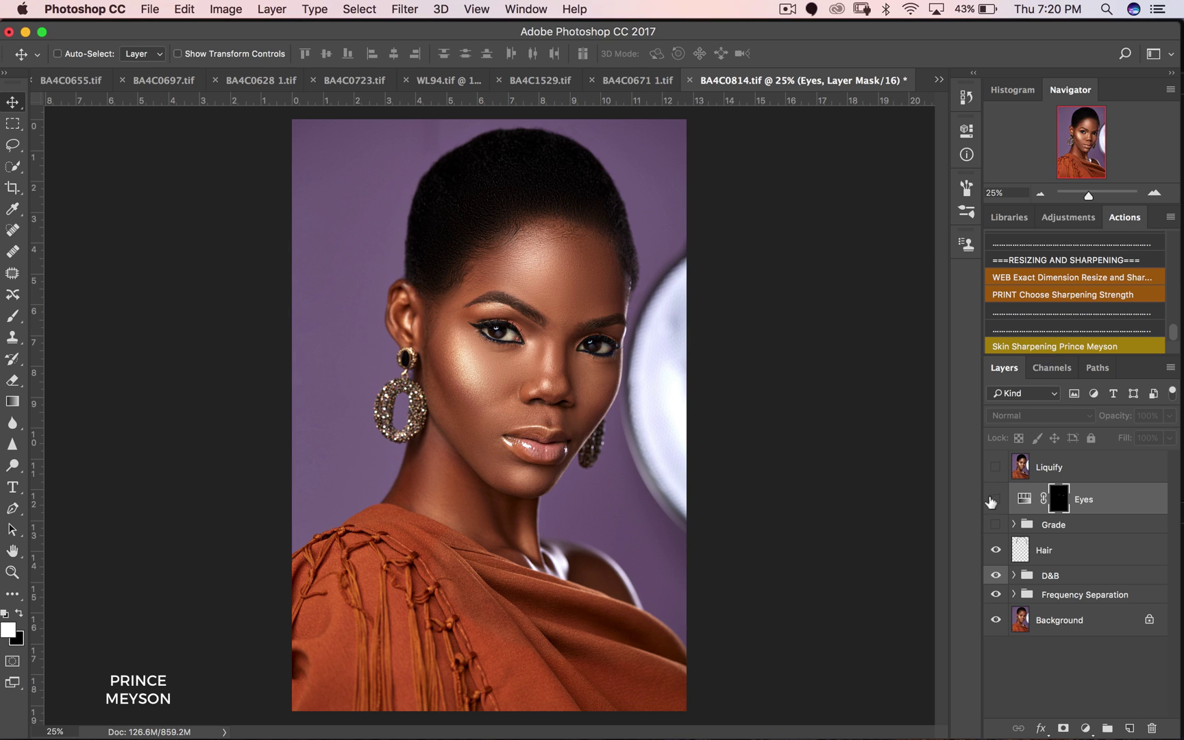
{"action": "left_click", "coordinate": [996, 525]}
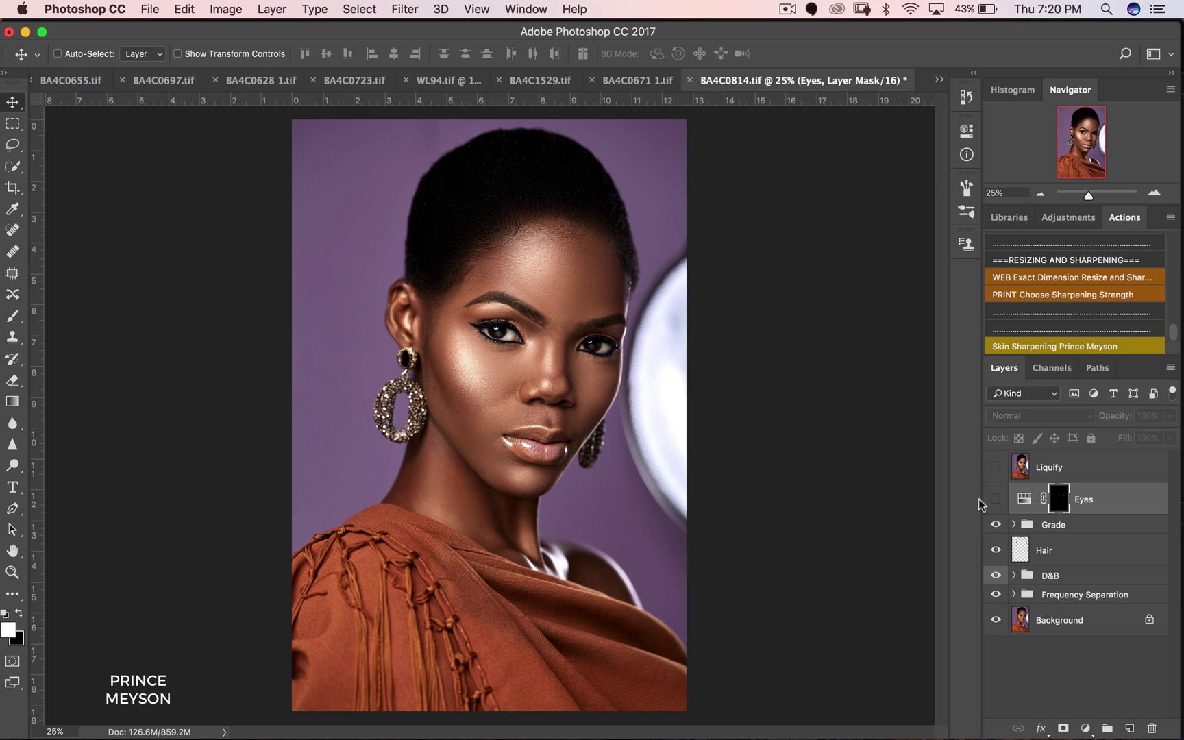
{"action": "left_click", "coordinate": [995, 500]}
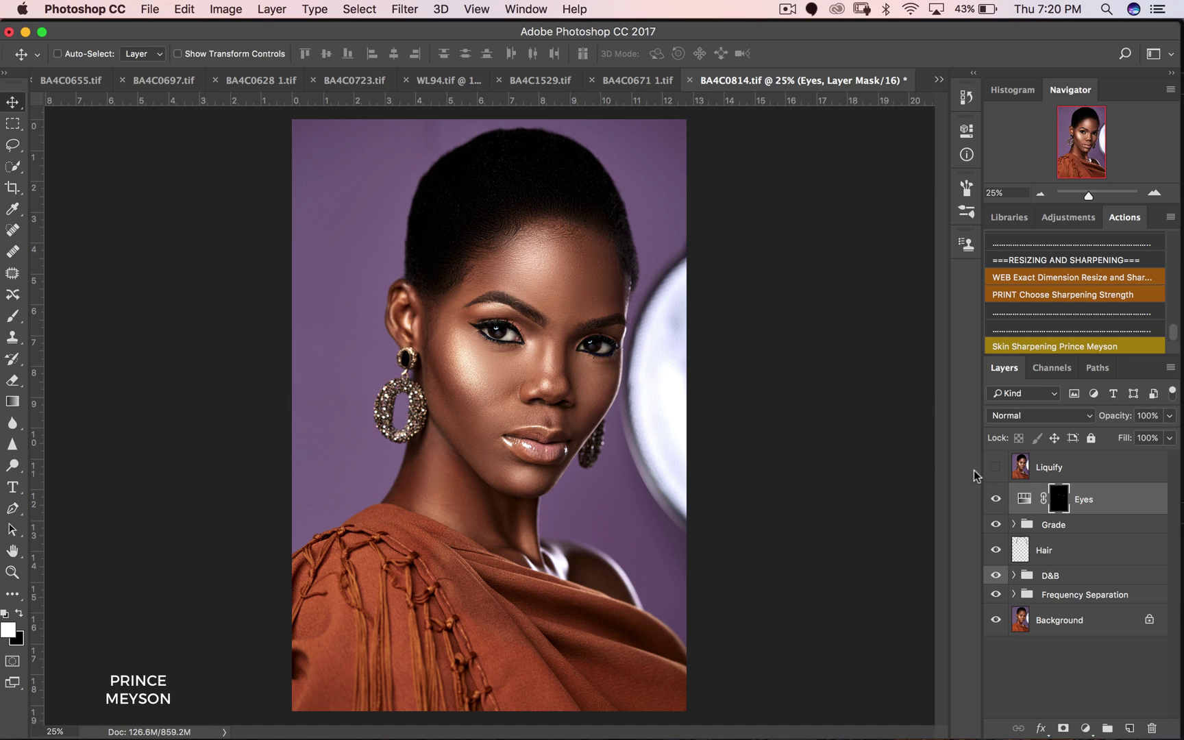
{"action": "left_click", "coordinate": [995, 468]}
{"action": "left_click", "coordinate": [1062, 472]}
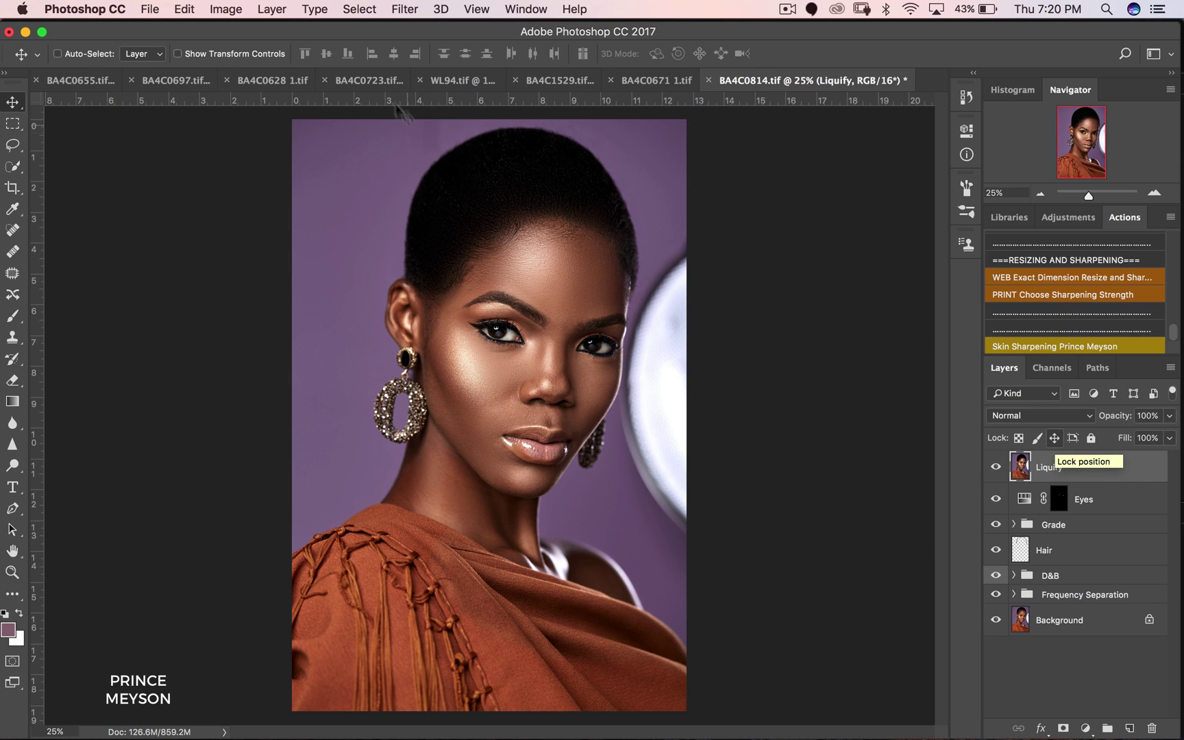
Step: Start a Color Range selection with Sampled Colors and sample the purple background beside the head
{"action": "left_click", "coordinate": [359, 10]}
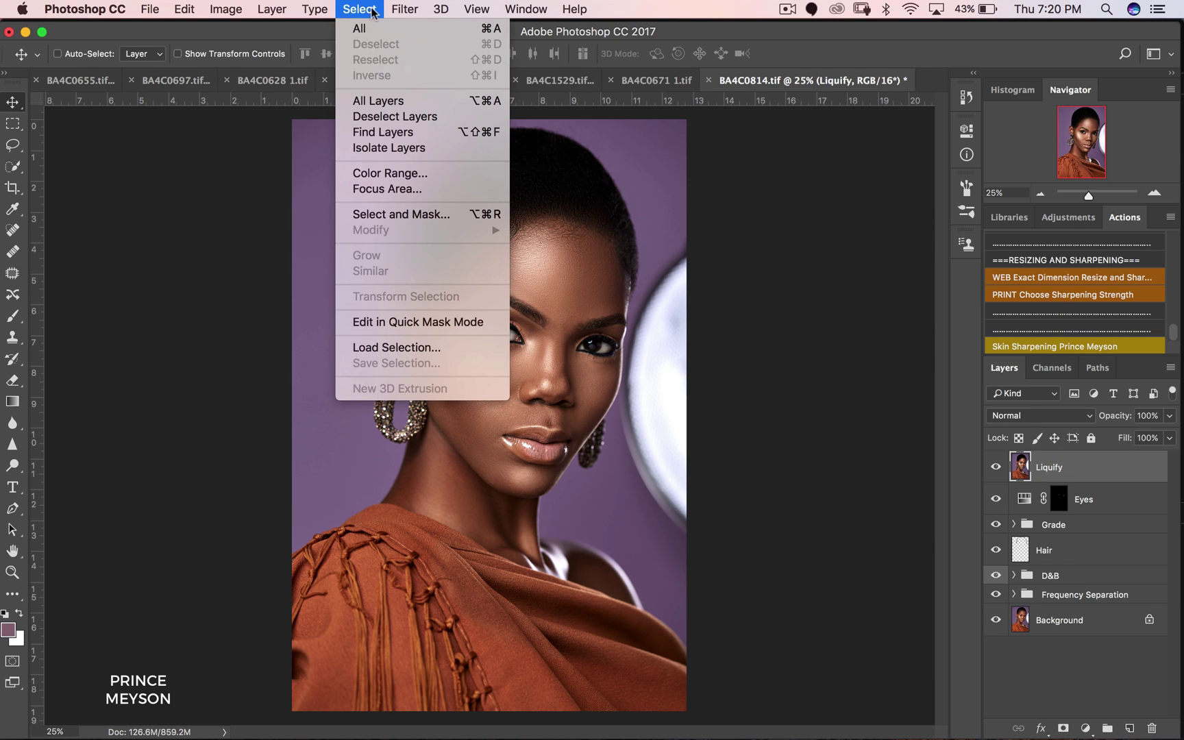
{"action": "left_click", "coordinate": [383, 176]}
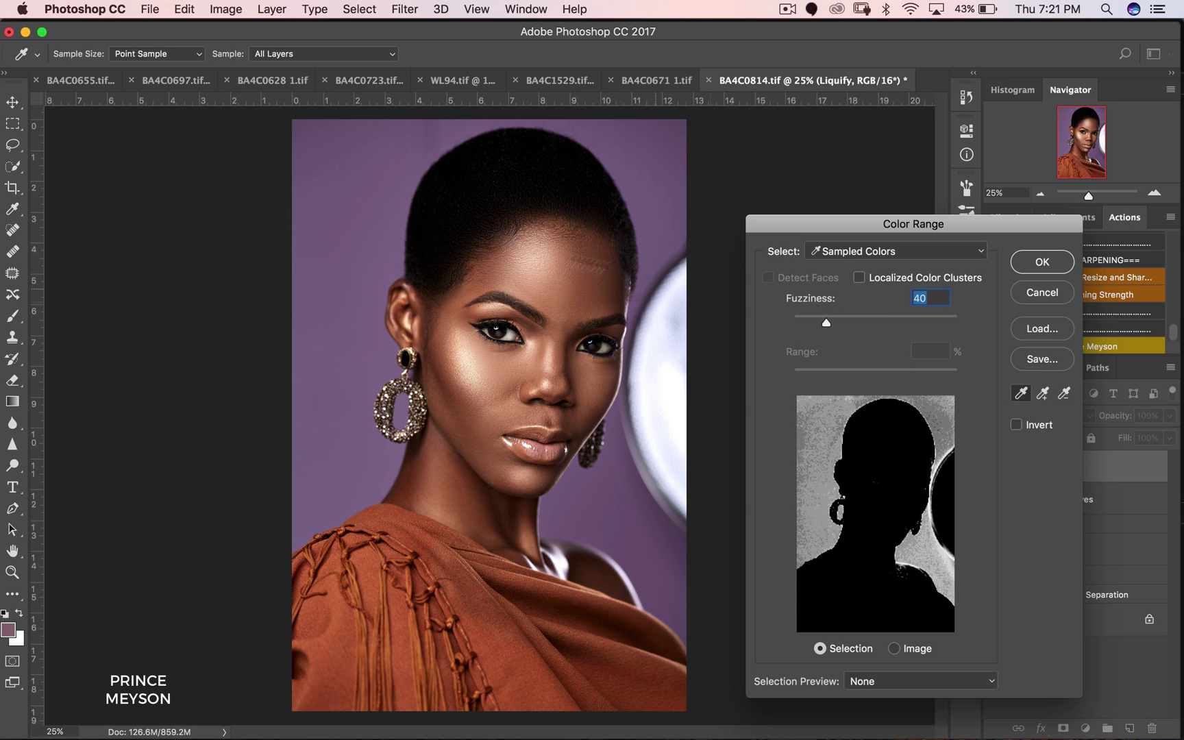
{"action": "left_click", "coordinate": [359, 185]}
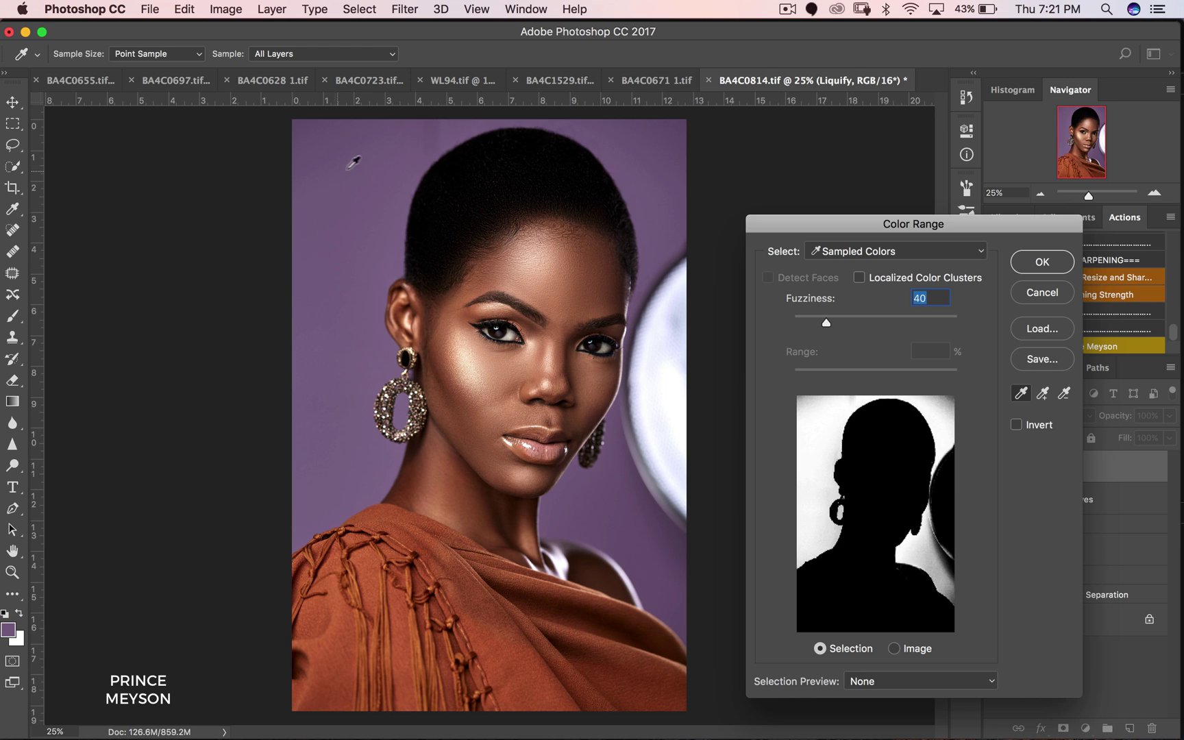
{"action": "left_click", "coordinate": [1042, 393]}
{"action": "left_click", "coordinate": [1020, 394]}
{"action": "left_click", "coordinate": [375, 198]}
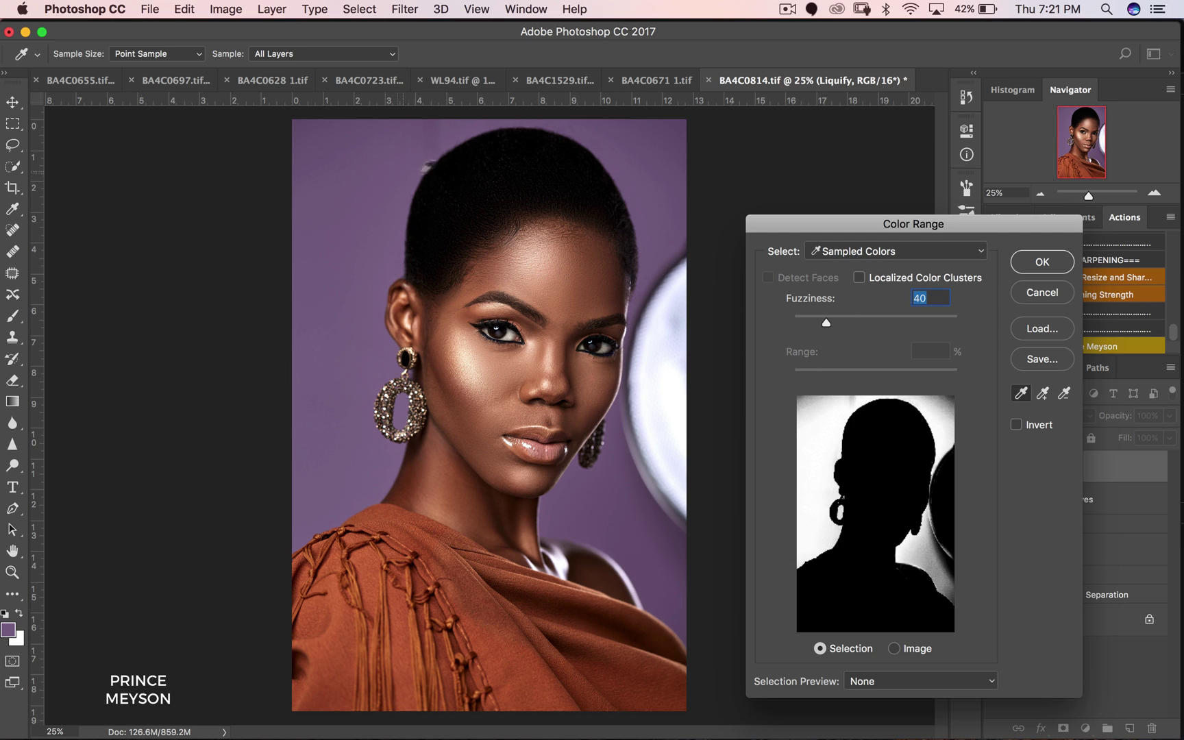
Step: Add the purple background's two upper corners to the sampled colours
{"action": "left_click", "coordinate": [1037, 399]}
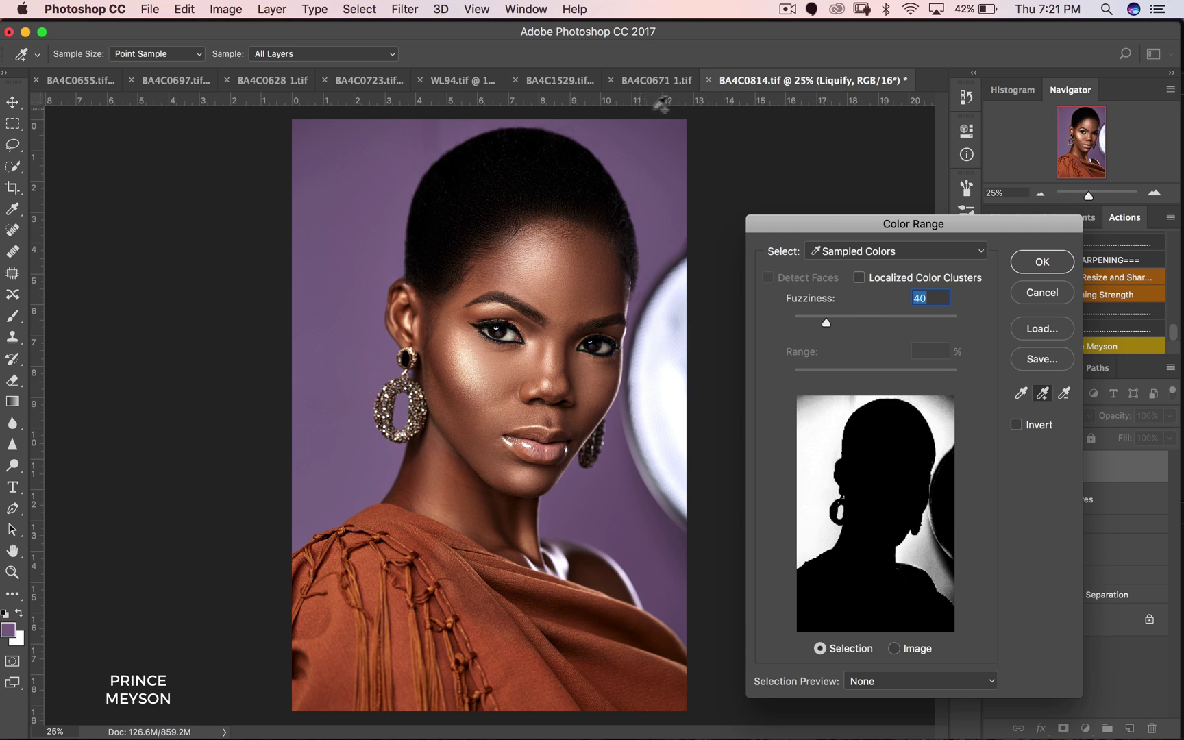
{"action": "left_click", "coordinate": [677, 127]}
{"action": "left_click", "coordinate": [301, 125]}
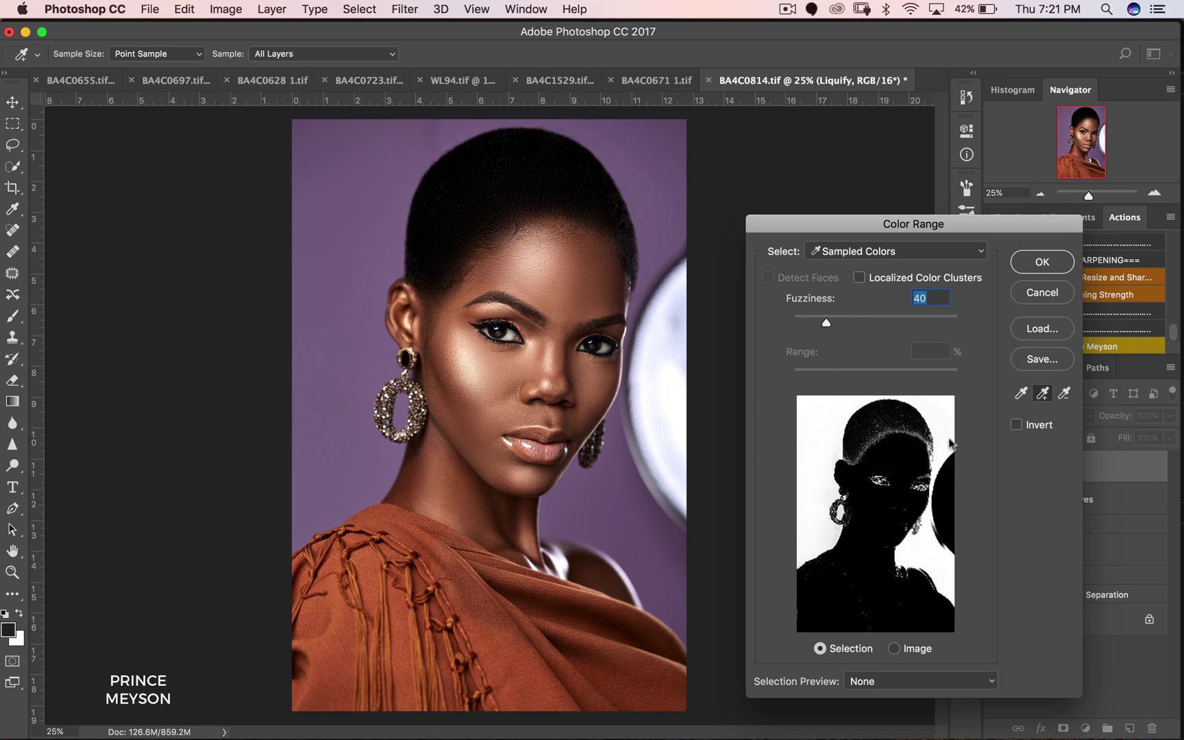
Step: Subtract the hair, the eye and the edge of the face from the sampled colours and apply the background selection
{"action": "left_click", "coordinate": [1064, 393]}
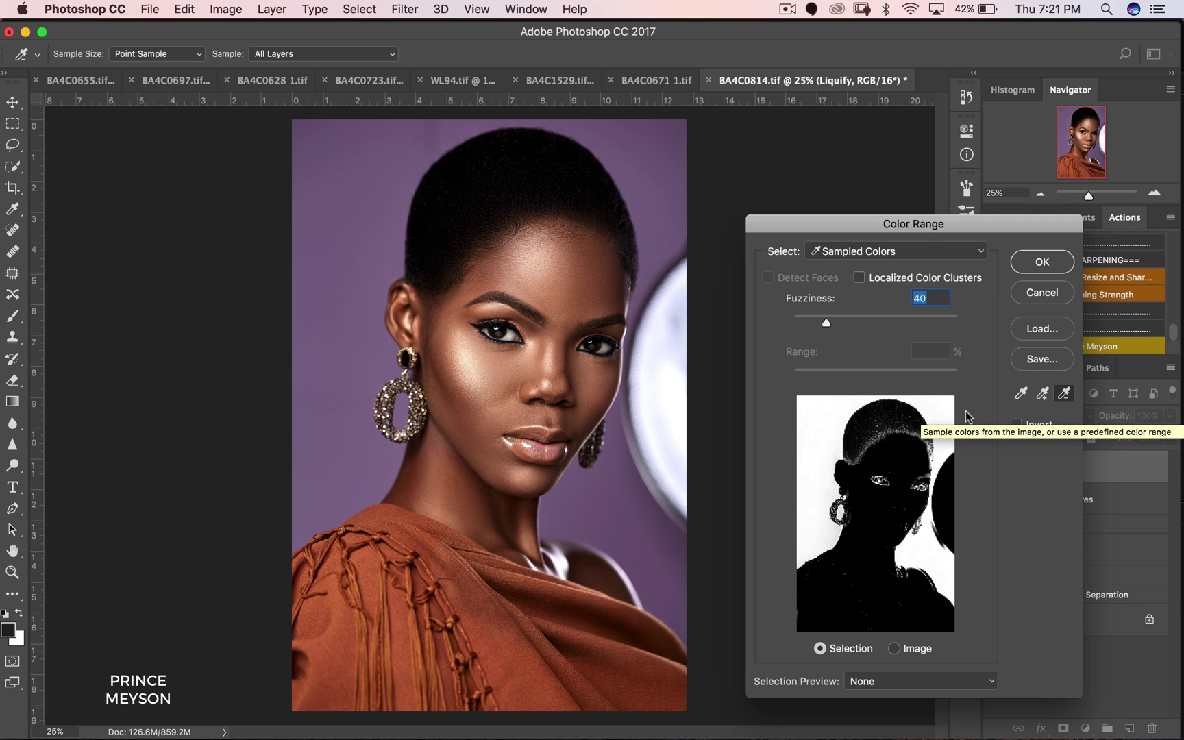
{"action": "left_click", "coordinate": [497, 207]}
{"action": "left_click", "coordinate": [515, 334]}
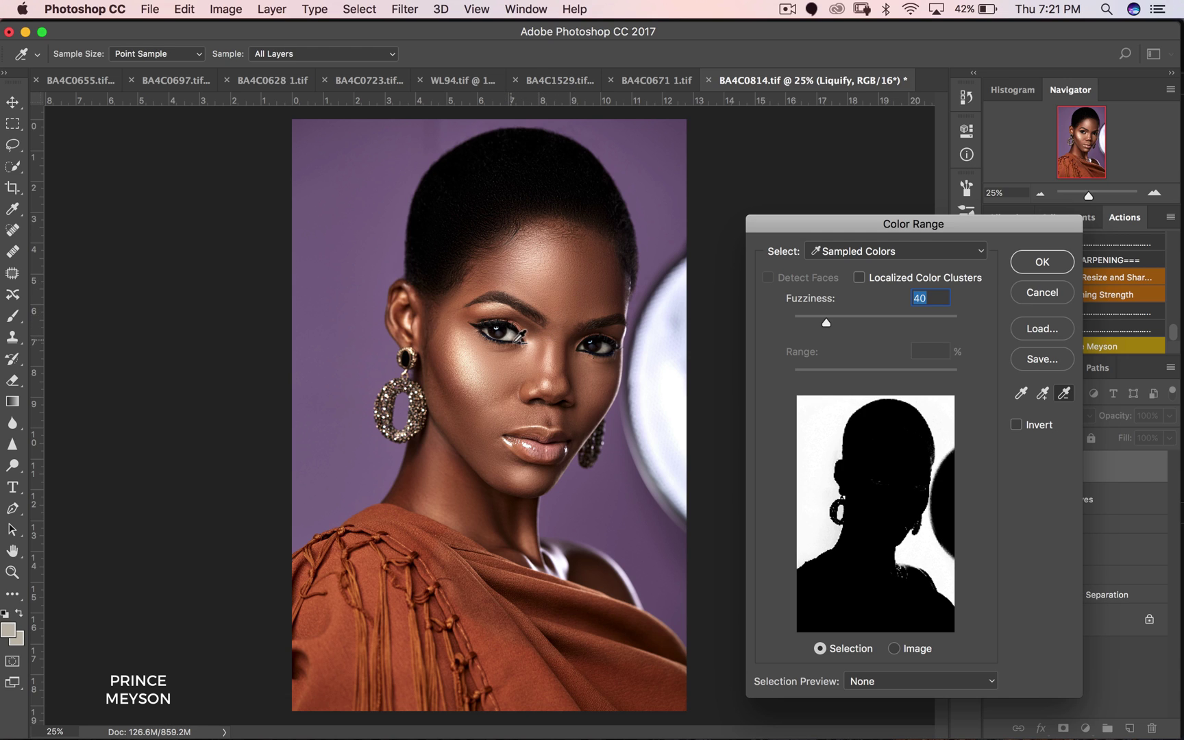
{"action": "left_click", "coordinate": [629, 279]}
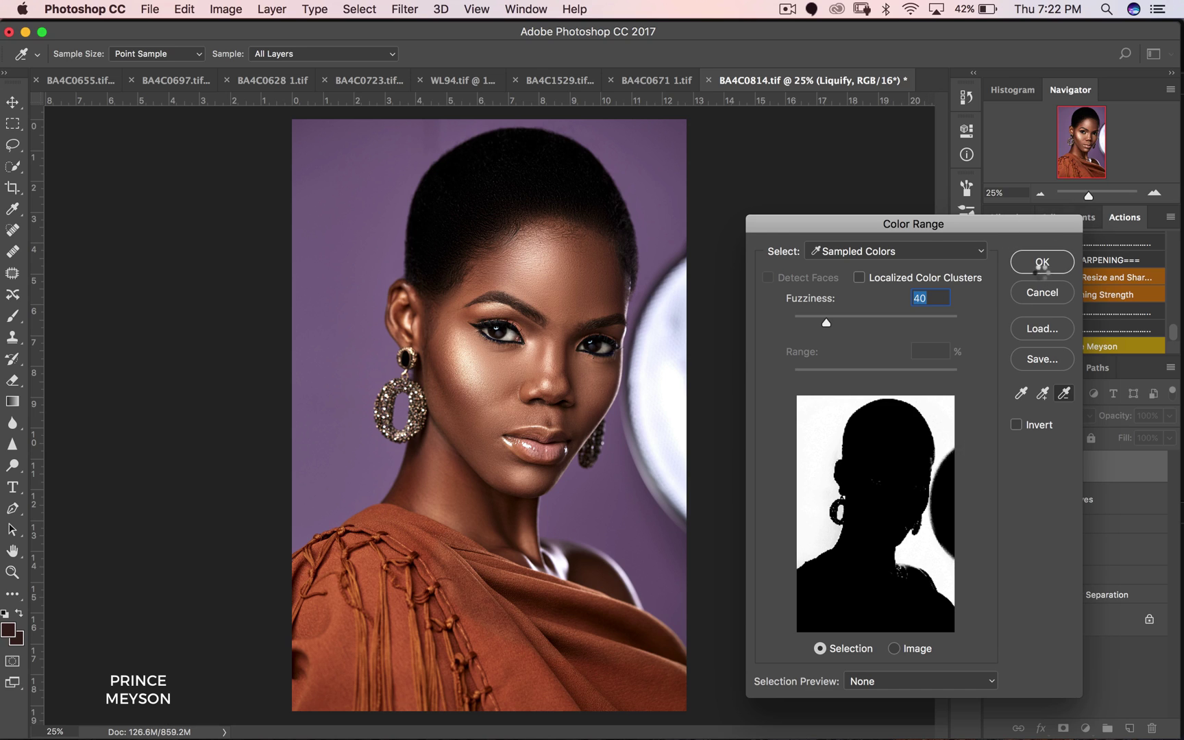
{"action": "left_click", "coordinate": [1039, 274]}
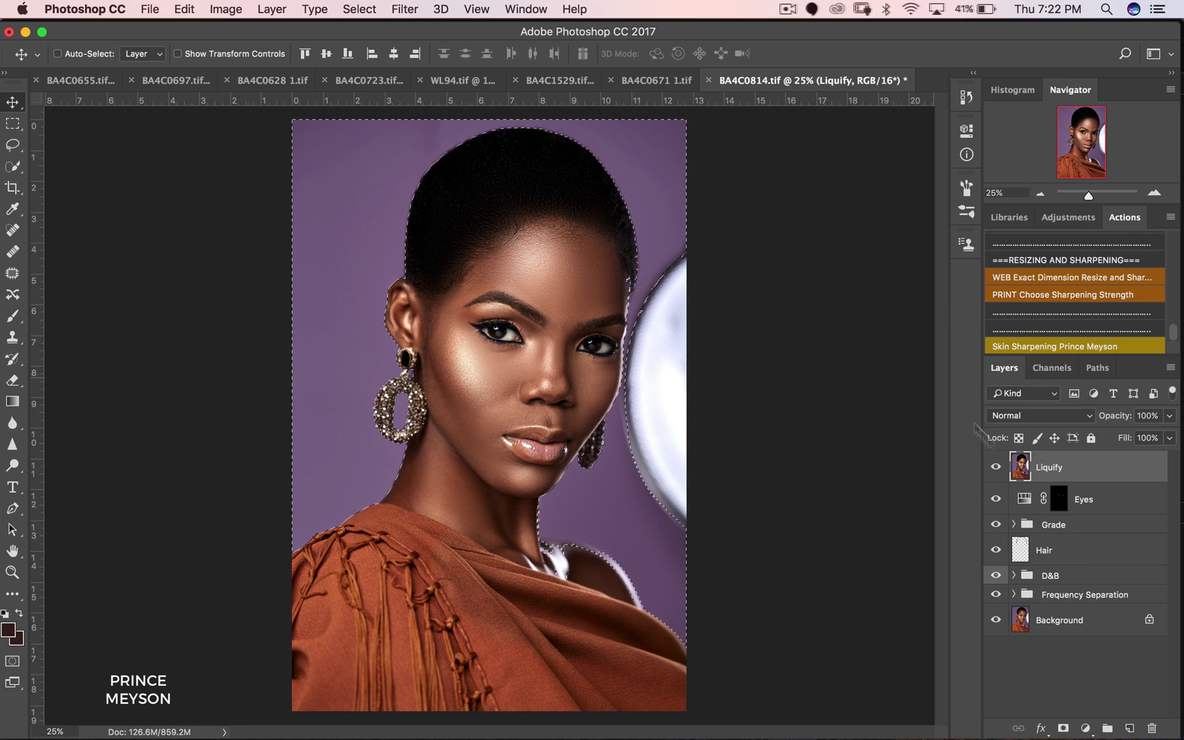
Step: Add a Hue/Saturation adjustment layer above Liquify, masked to the selected background
{"action": "left_click", "coordinate": [1086, 728]}
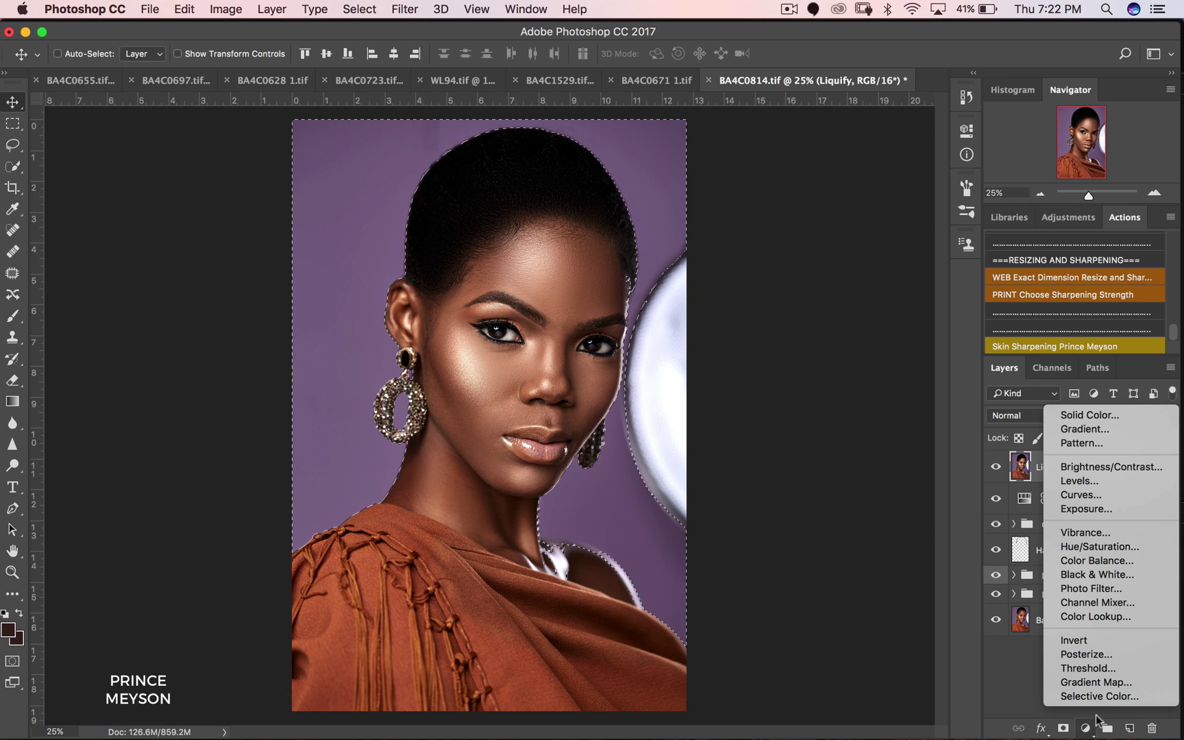
{"action": "left_click", "coordinate": [1081, 730]}
{"action": "left_click", "coordinate": [1084, 729]}
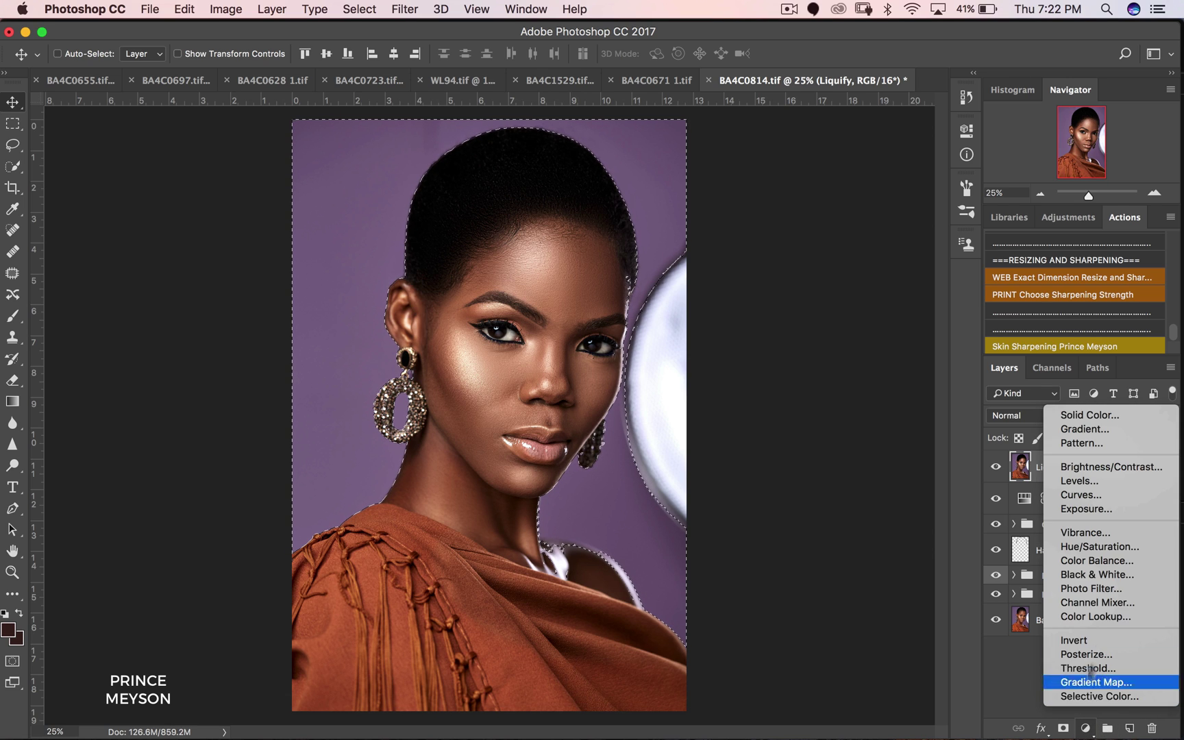
{"action": "left_click", "coordinate": [1083, 731]}
{"action": "left_click", "coordinate": [1084, 730]}
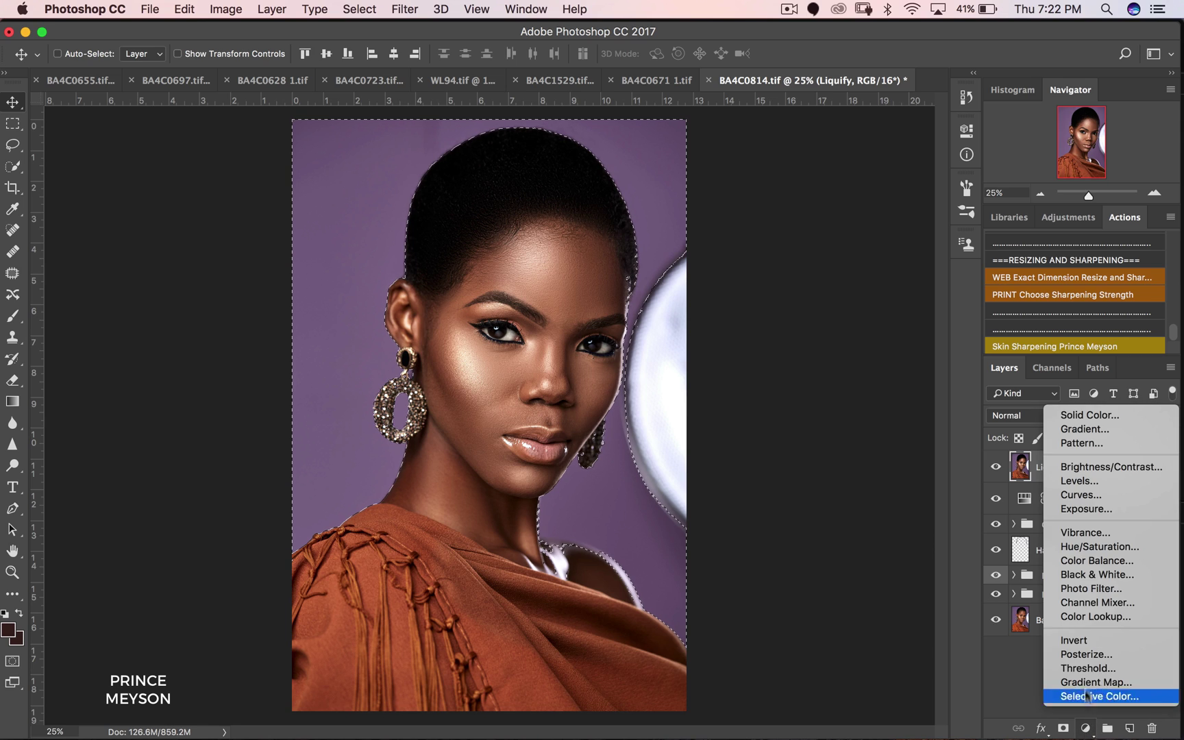
{"action": "left_click", "coordinate": [1086, 548]}
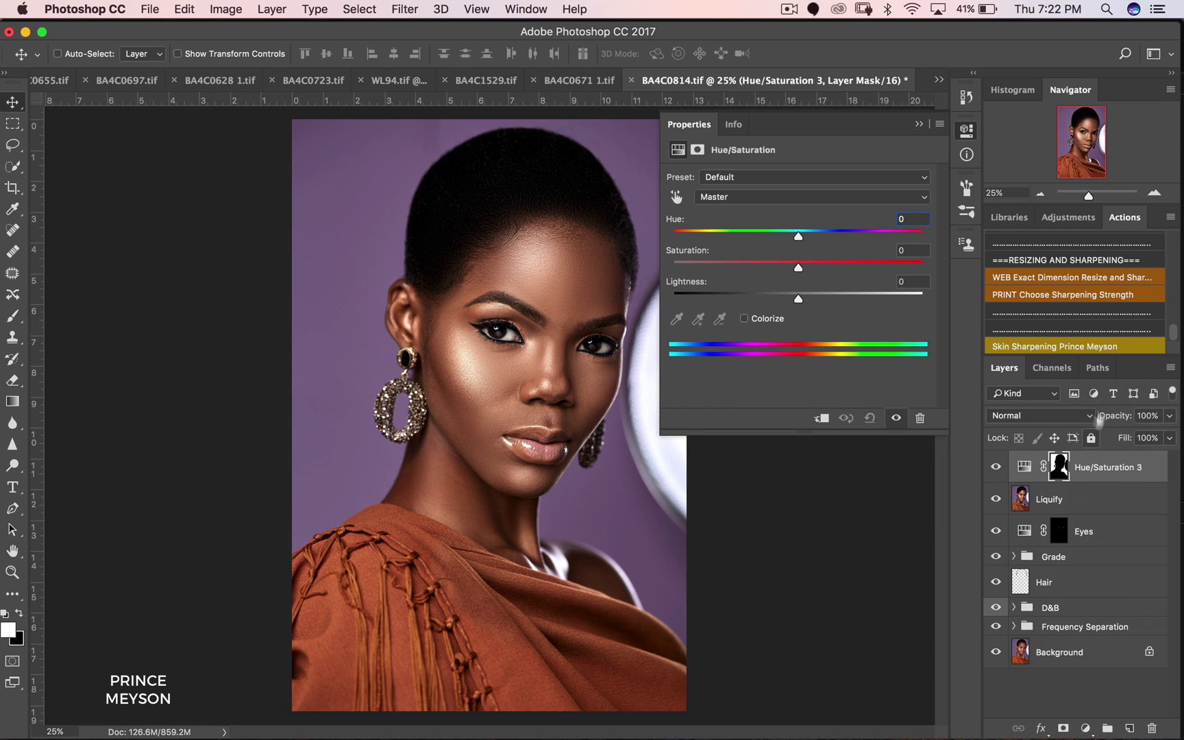
{"action": "left_click", "coordinate": [919, 124]}
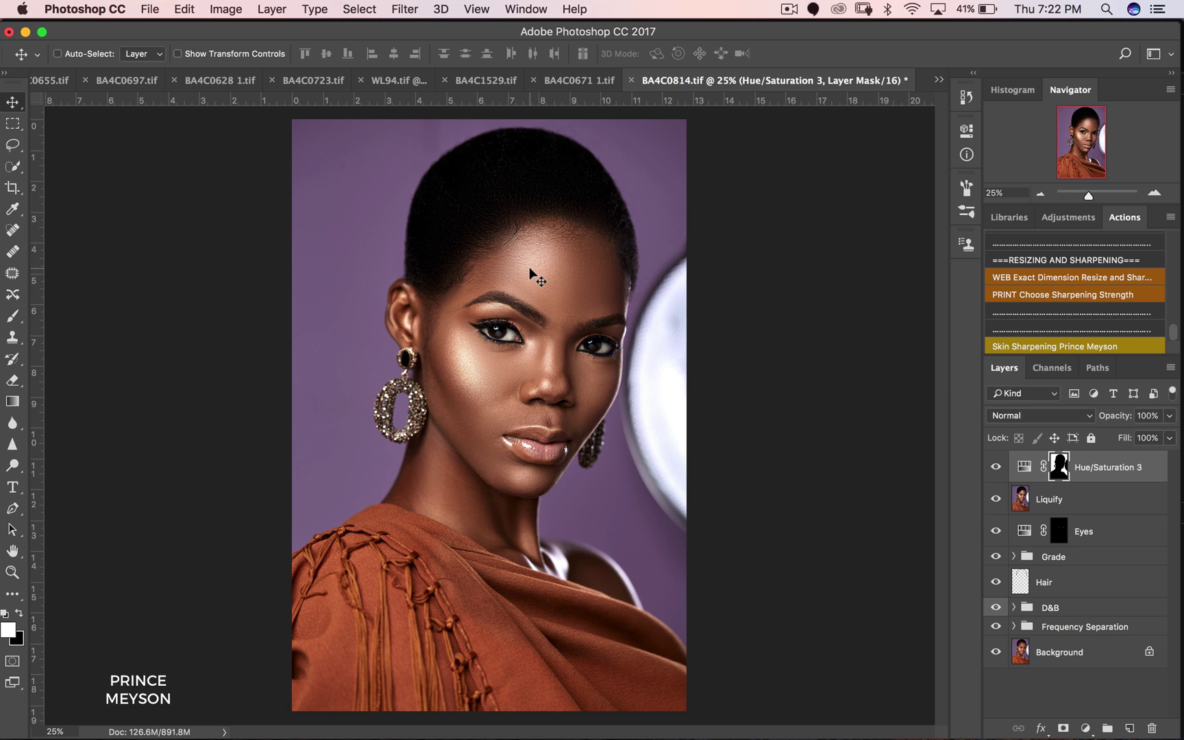
Step: Ready the Brush tool with black as foreground colour and a brush size of 300 for the adjustment layer's mask
{"action": "left_click_drag", "start_coordinate": [13, 316], "coordinate": [144, 312]}
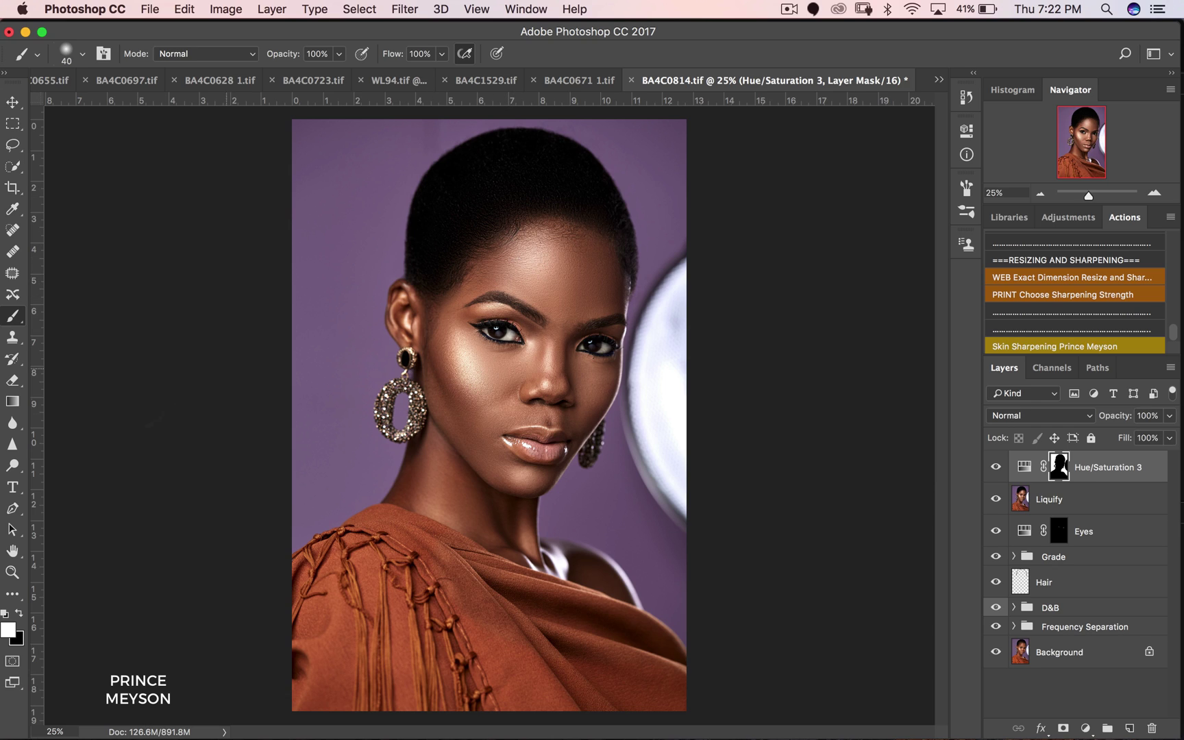
{"action": "left_click", "coordinate": [18, 613]}
{"action": "key", "text": "bracketright"}
{"action": "key", "text": "bracketright"}
{"action": "key", "text": "bracketright"}
{"action": "key", "text": "bracketright"}
{"action": "key", "text": "bracketright"}
{"action": "key", "text": "bracketright"}
{"action": "key", "text": "bracketright"}
{"action": "key", "text": "bracketright"}
{"action": "key", "text": "bracketright"}
{"action": "key", "text": "bracketright"}
{"action": "key", "text": "bracketright"}
{"action": "key", "text": "bracketright"}
{"action": "key", "text": "bracketright"}
{"action": "key", "text": "bracketright"}
{"action": "key", "text": "bracketright"}
{"action": "key", "text": "bracketleft"}
{"action": "key", "text": "bracketleft"}
{"action": "key", "text": "bracketleft"}
{"action": "key", "text": "bracketleft"}
{"action": "key", "text": "bracketleft"}
{"action": "key", "text": "bracketleft"}
{"action": "key", "text": "bracketright"}
{"action": "key", "text": "bracketright"}
{"action": "key", "text": "bracketright"}
{"action": "key", "text": "bracketright"}
{"action": "key", "text": "bracketright"}
{"action": "key", "text": "bracketright"}
{"action": "key", "text": "bracketright"}
{"action": "key", "text": "bracketright"}
{"action": "key", "text": "bracketright"}
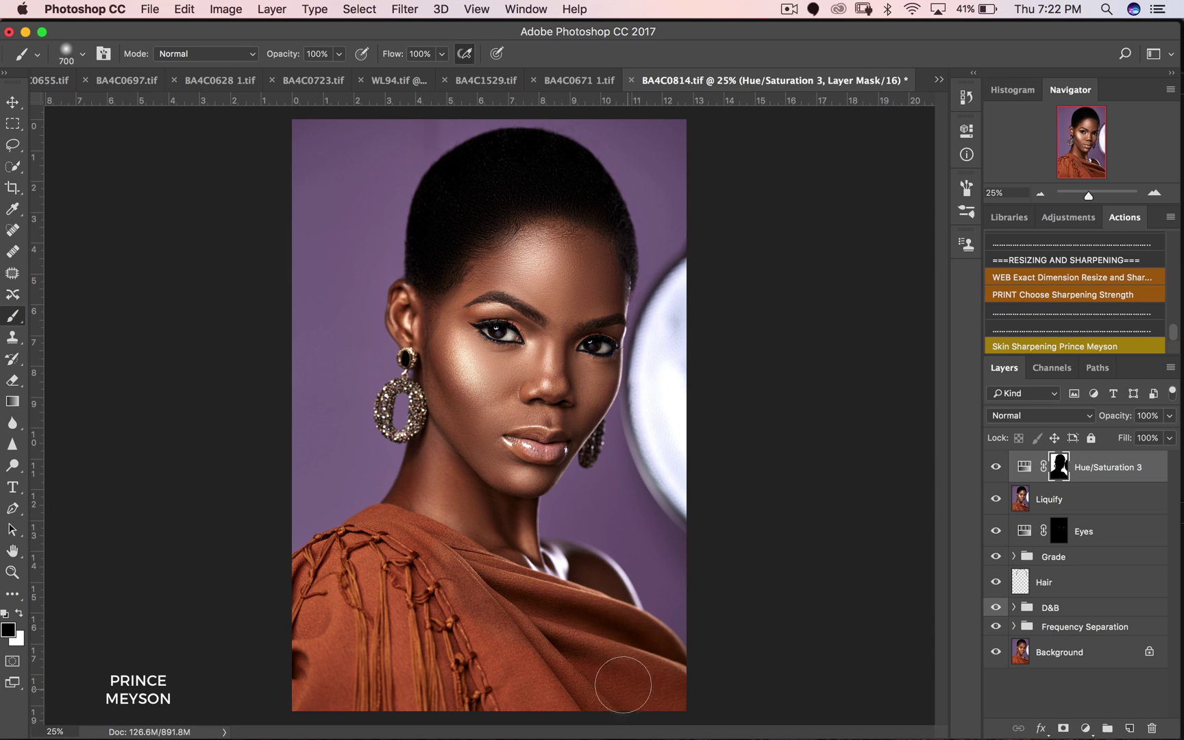
{"action": "key", "text": "bracketright"}
{"action": "key", "text": "bracketright"}
{"action": "key", "text": "bracketright"}
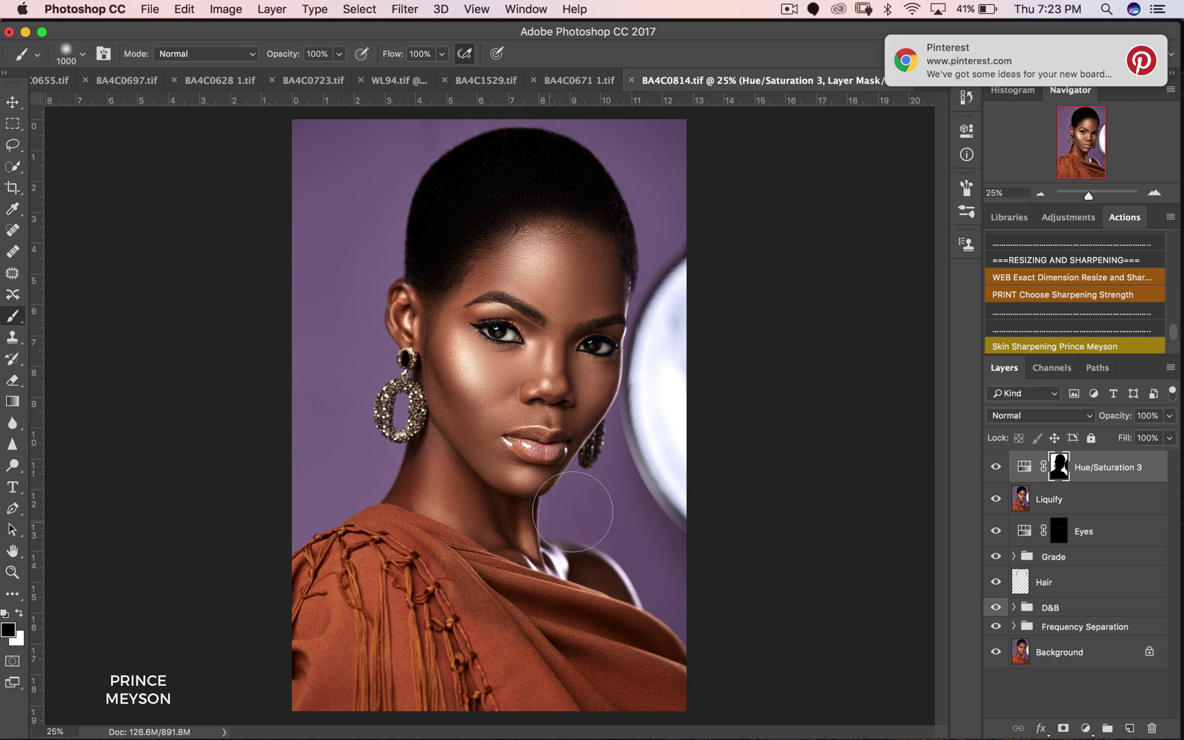
{"action": "key", "text": "bracketleft"}
{"action": "key", "text": "bracketleft"}
{"action": "key", "text": "bracketleft"}
{"action": "key", "text": "bracketleft"}
{"action": "key", "text": "bracketleft"}
{"action": "key", "text": "bracketleft"}
{"action": "key", "text": "bracketleft"}
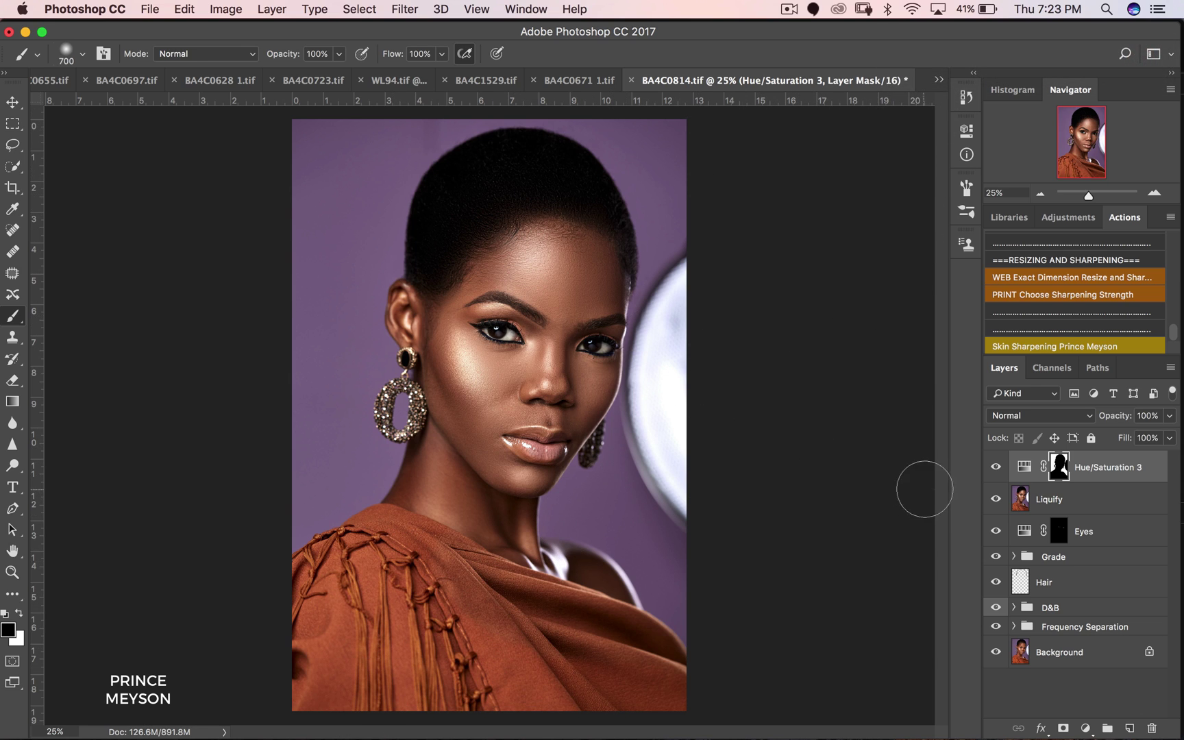
Step: Set the Hue of the background's Hue/Saturation adjustment to +108
{"action": "double_click", "coordinate": [1023, 466]}
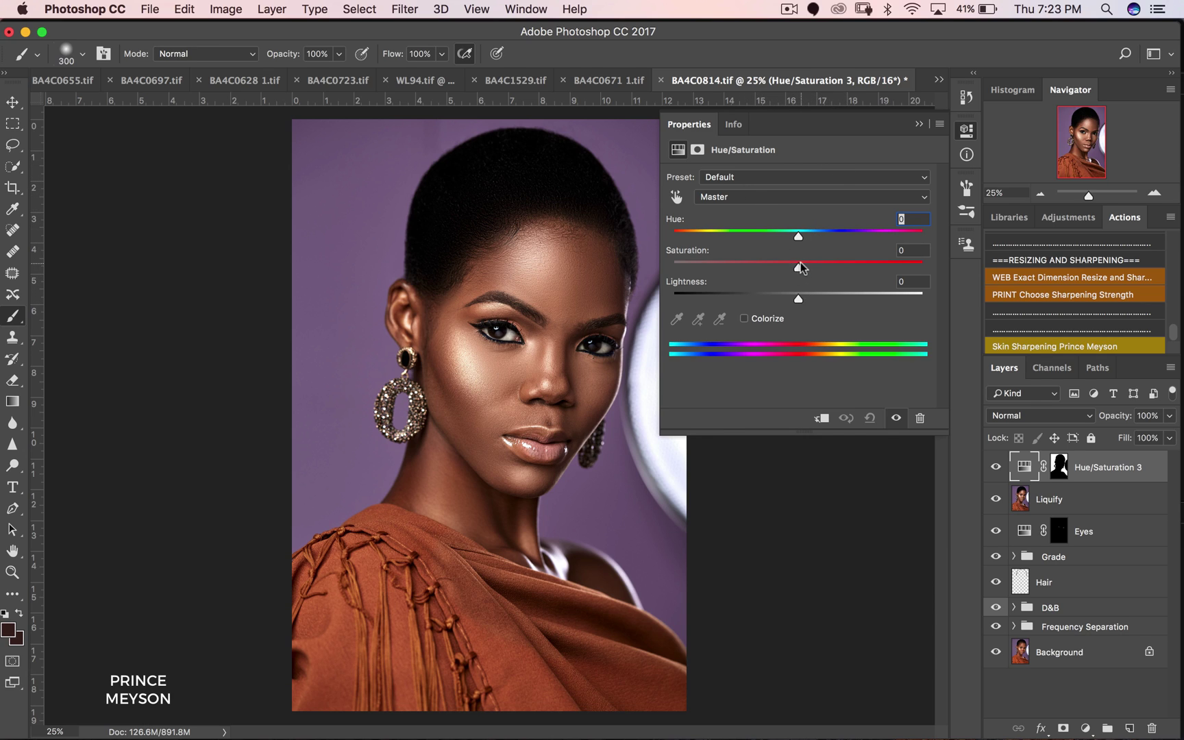
{"action": "left_click_drag", "start_coordinate": [798, 237], "coordinate": [888, 242]}
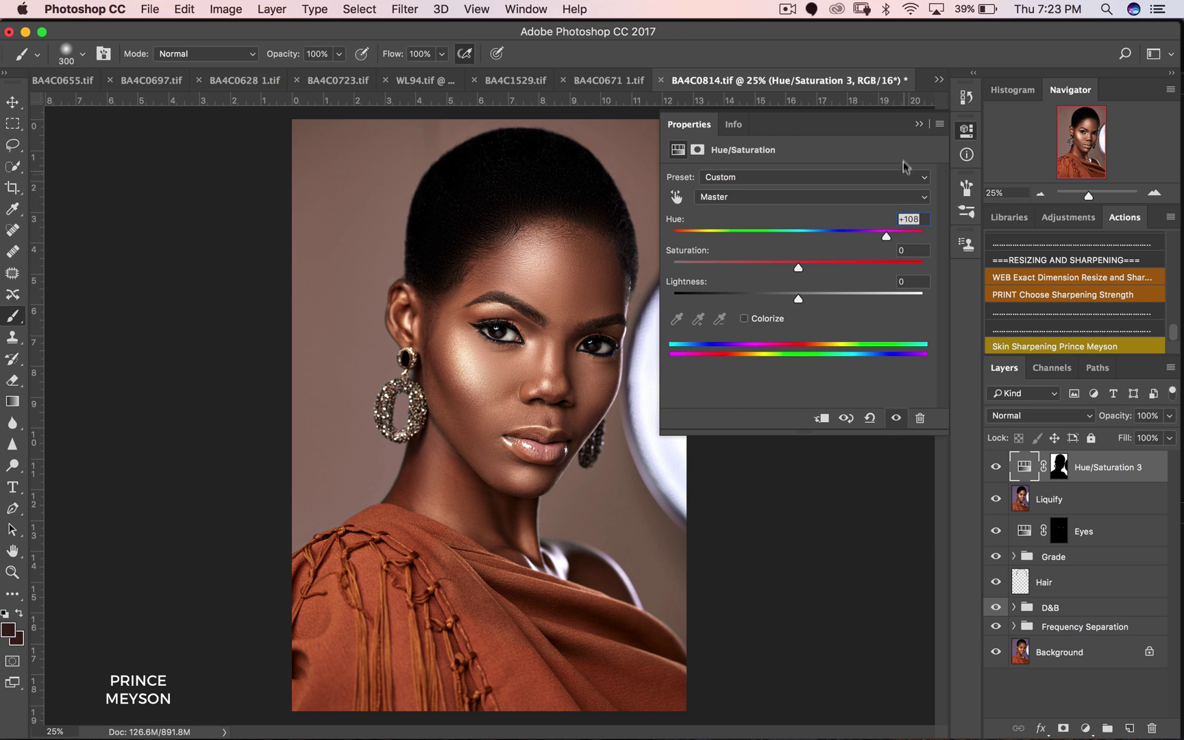
{"action": "left_click", "coordinate": [919, 125]}
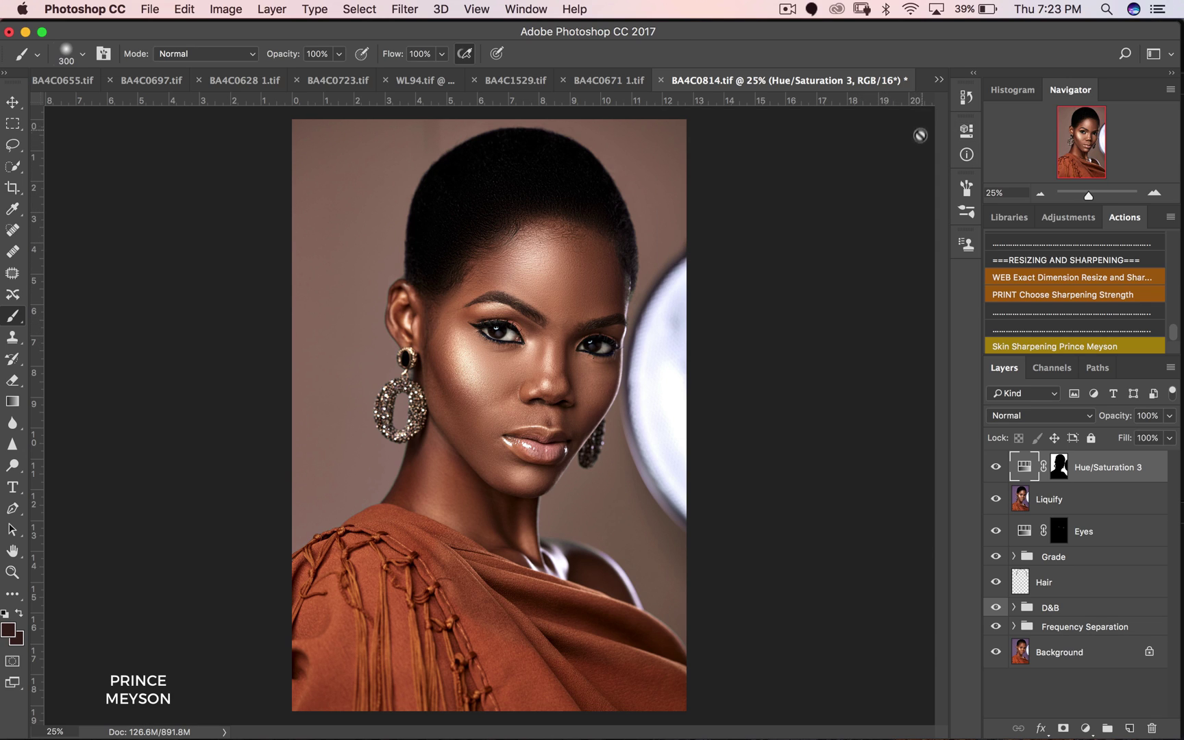
Step: Toggle the Hue/Saturation adjustment layer repeatedly to compare the old and new background colour, leaving it visible
{"action": "left_click", "coordinate": [997, 469]}
{"action": "left_click", "coordinate": [997, 469]}
{"action": "left_click", "coordinate": [997, 469]}
{"action": "left_click", "coordinate": [997, 468]}
{"action": "left_click", "coordinate": [997, 469]}
{"action": "left_click", "coordinate": [997, 469]}
{"action": "left_click", "coordinate": [997, 469]}
{"action": "left_click", "coordinate": [998, 469]}
{"action": "left_click", "coordinate": [997, 469]}
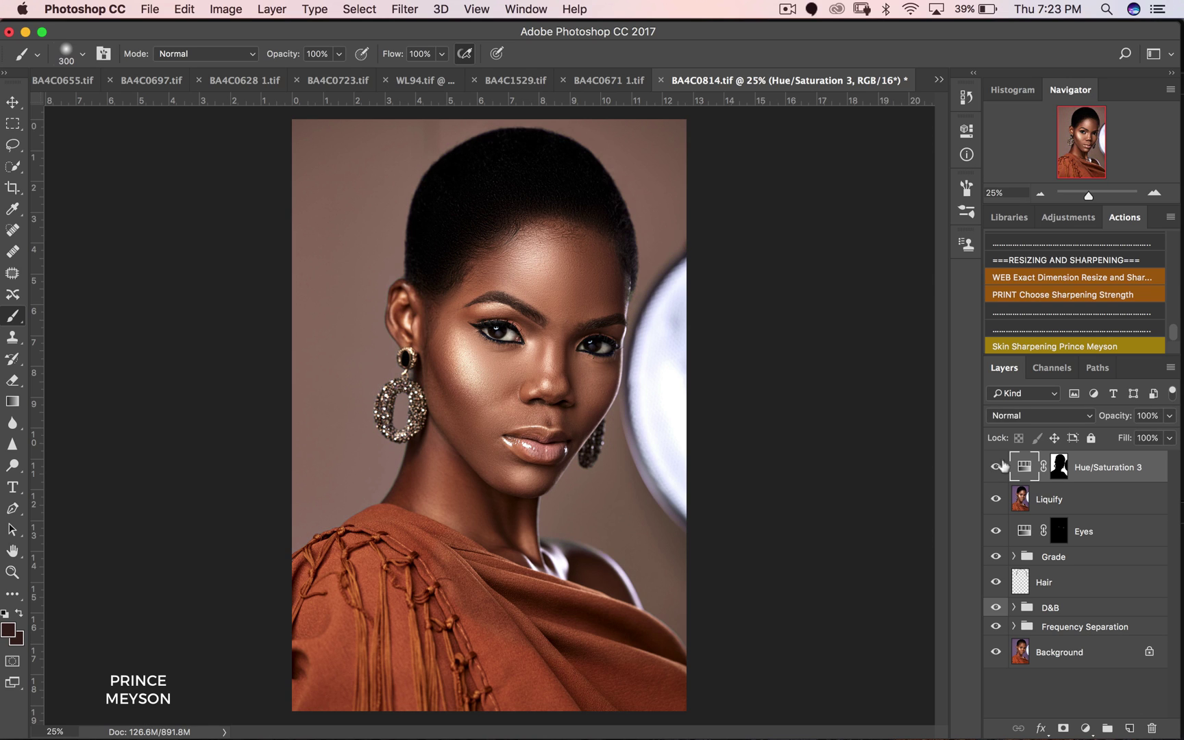
Step: Paint black with a smaller brush on the Hue/Saturation 3 layer mask along the temple hairline facing the ring light
{"action": "left_click", "coordinate": [634, 272], "text": "super"}
{"action": "left_click", "coordinate": [634, 272], "text": "super"}
{"action": "left_click", "coordinate": [1059, 466]}
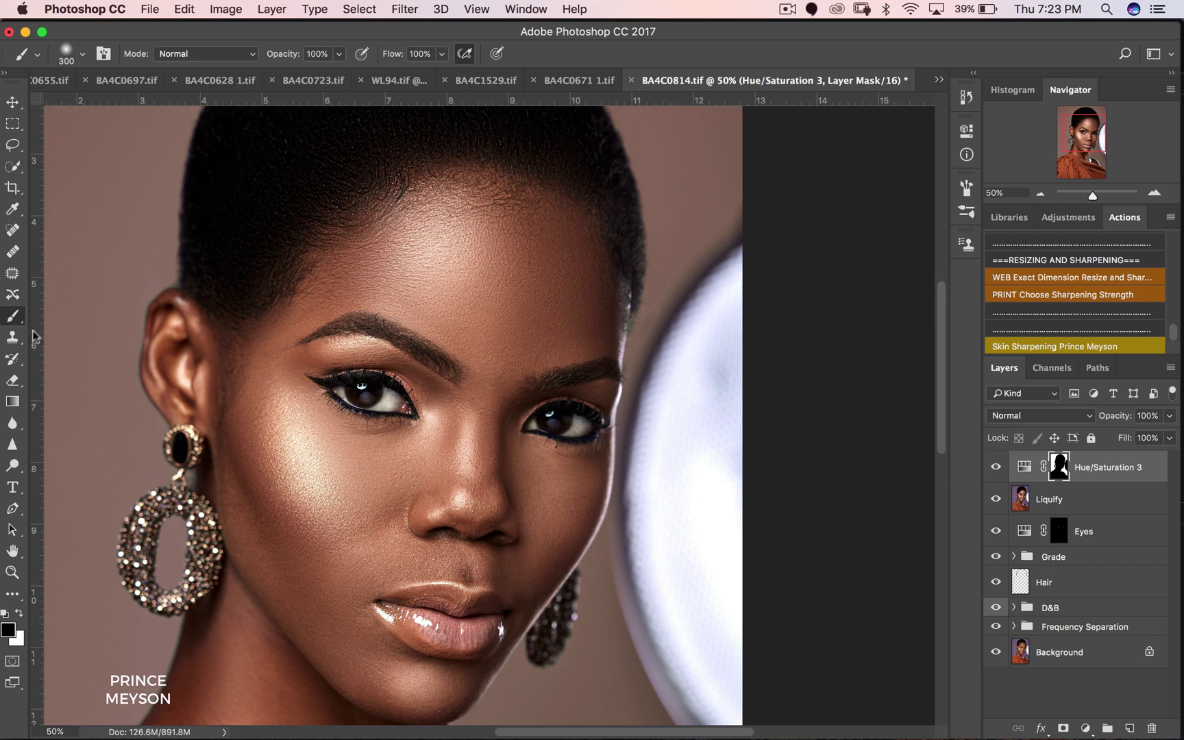
{"action": "key", "text": "bracketleft"}
{"action": "key", "text": "x"}
{"action": "key", "text": "bracketleft"}
{"action": "key", "text": "bracketleft"}
{"action": "key", "text": "bracketleft"}
{"action": "key", "text": "bracketleft"}
{"action": "key", "text": "x"}
{"action": "left_click_drag", "start_coordinate": [618, 293], "coordinate": [617, 274]}
{"action": "key", "text": "bracketleft"}
{"action": "key", "text": "bracketleft"}
{"action": "key", "text": "bracketleft"}
Step: Set the brush size to 175 and toggle the Hue/Saturation 3 layer off and on to compare the background colour
{"action": "key", "text": "z"}
{"action": "left_click", "coordinate": [408, 405], "text": "alt"}
{"action": "left_click", "coordinate": [412, 405], "text": "alt"}
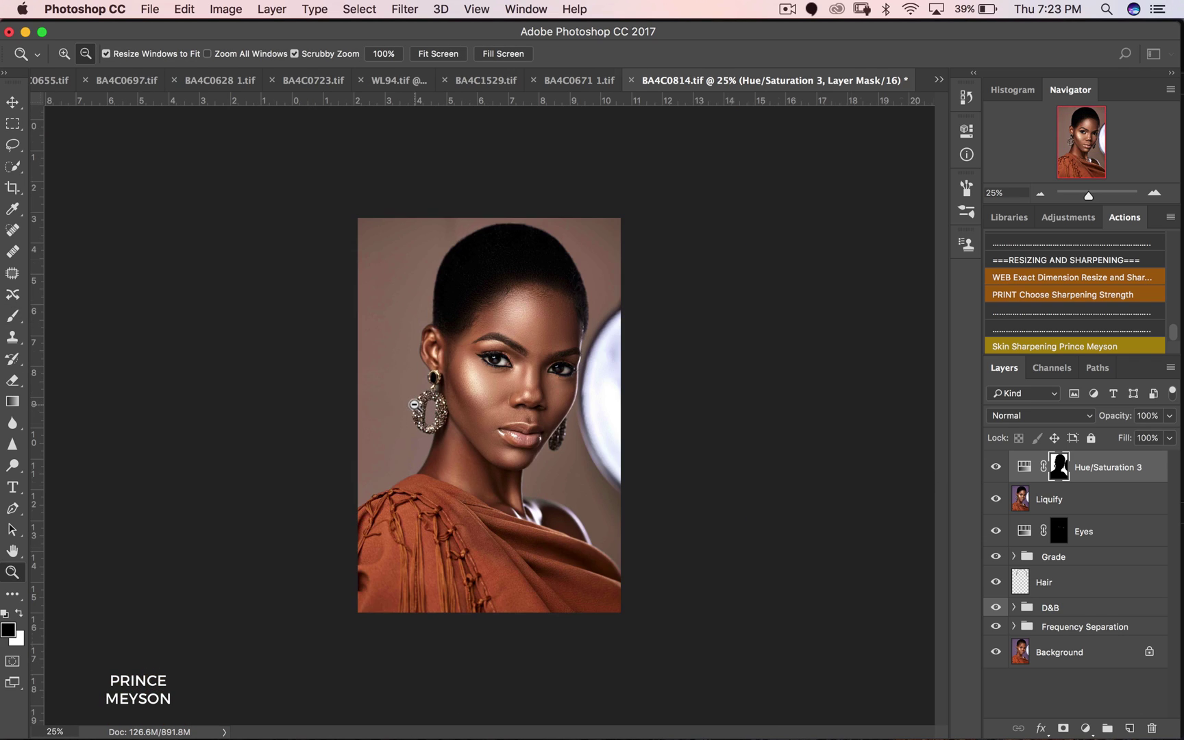
{"action": "key", "text": "b"}
{"action": "key", "text": "bracketright"}
{"action": "key", "text": "bracketright"}
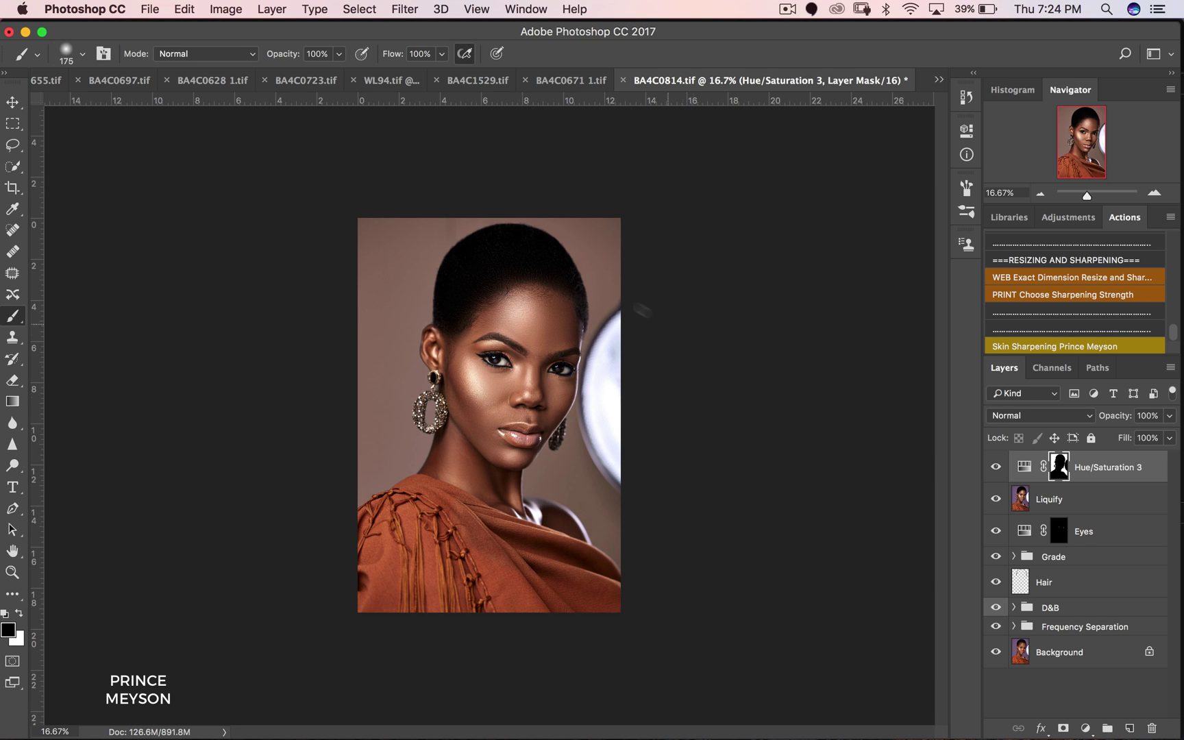
{"action": "key", "text": "z"}
{"action": "left_click", "coordinate": [586, 375]}
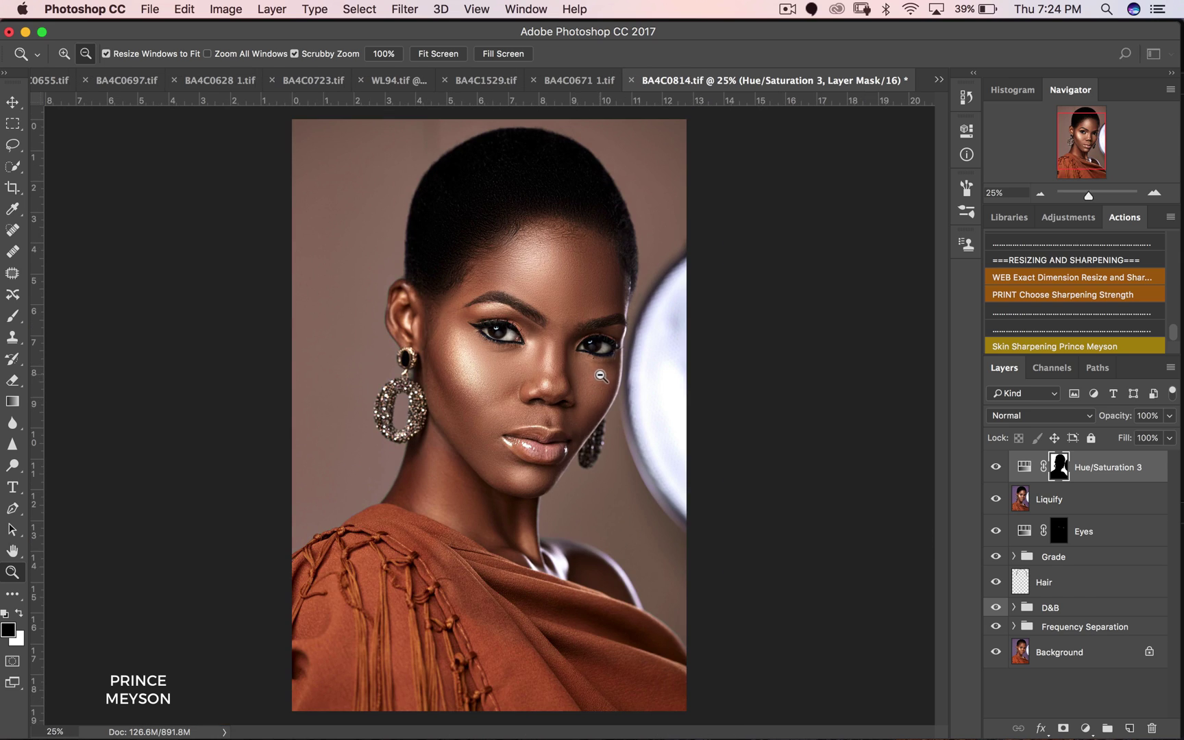
{"action": "key", "text": "b"}
{"action": "left_click", "coordinate": [998, 468]}
{"action": "left_click", "coordinate": [997, 468]}
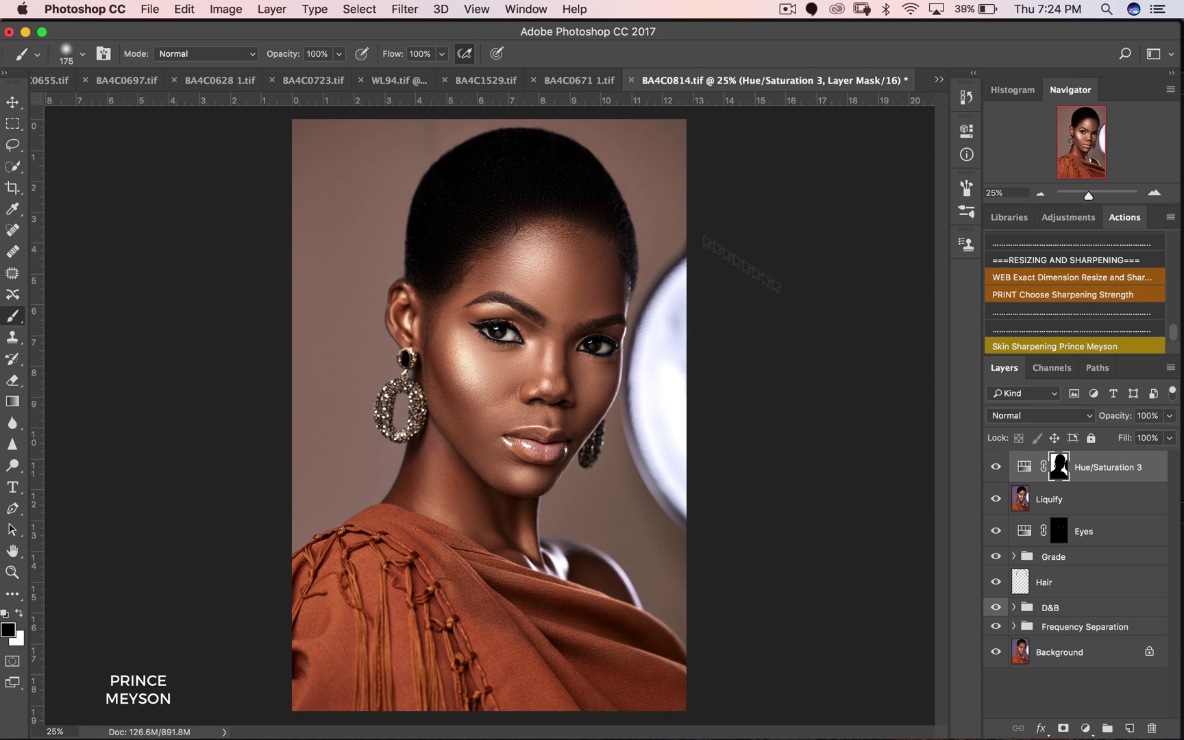
Step: Slightly lower the Saturation of the Hue/Saturation 3 adjustment to mute the background, and view the whole portrait
{"action": "left_click", "coordinate": [1026, 469]}
{"action": "double_click", "coordinate": [1028, 470]}
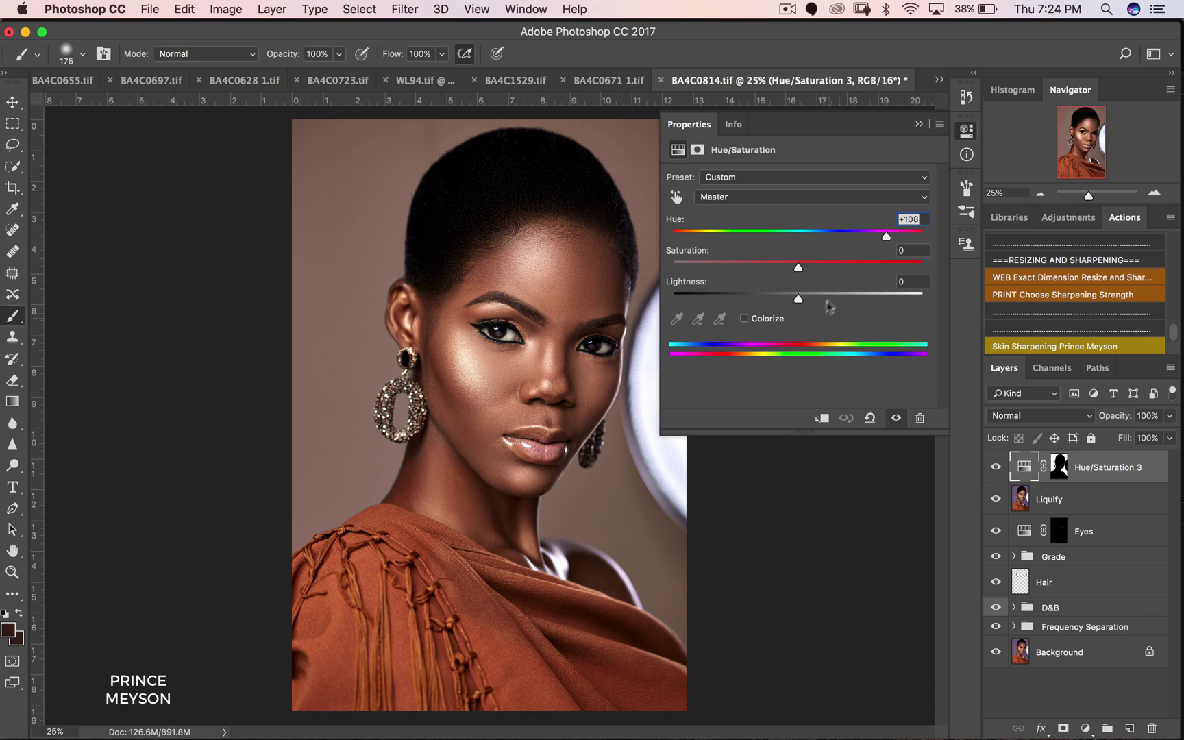
{"action": "mouse_move", "coordinate": [792, 268]}
{"action": "left_mouse_down"}
{"action": "mouse_move", "coordinate": [759, 268]}
{"action": "mouse_move", "coordinate": [888, 267]}
{"action": "mouse_move", "coordinate": [761, 268]}
{"action": "mouse_move", "coordinate": [783, 267]}
{"action": "mouse_move", "coordinate": [772, 265]}
{"action": "left_mouse_up"}
{"action": "left_click", "coordinate": [919, 124]}
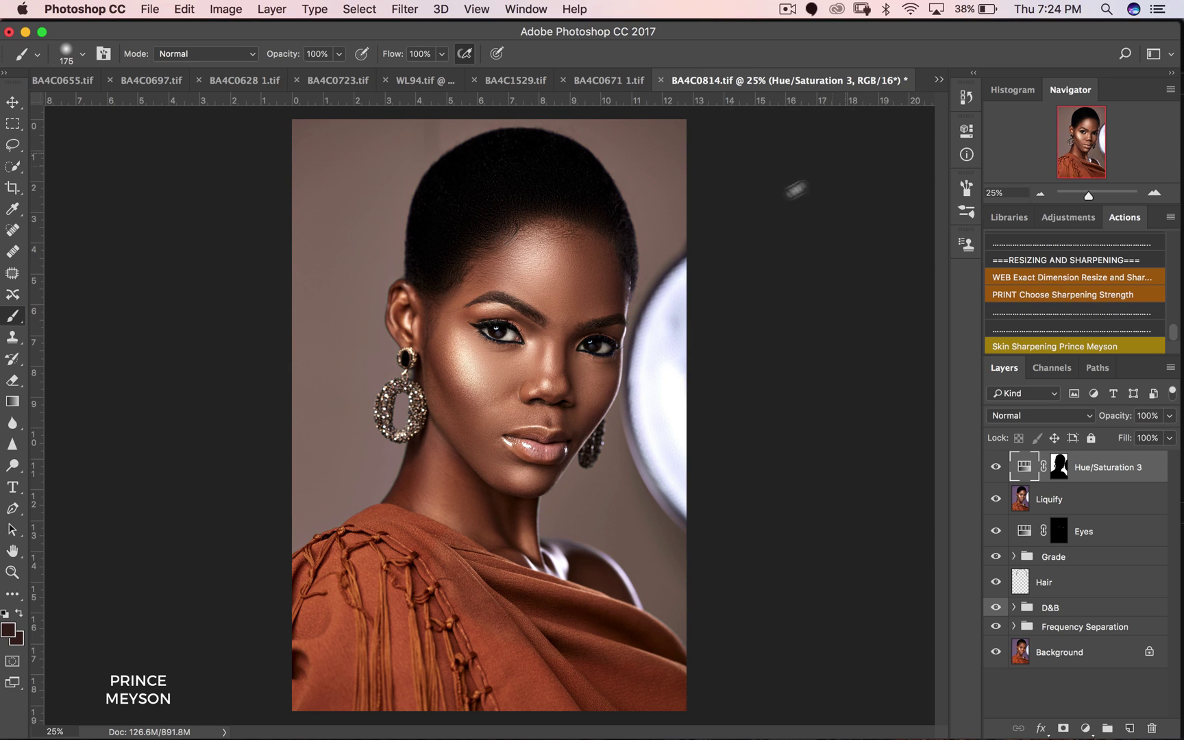
{"action": "left_click", "coordinate": [571, 379], "text": "alt"}
{"action": "left_click", "coordinate": [576, 384], "text": "alt"}
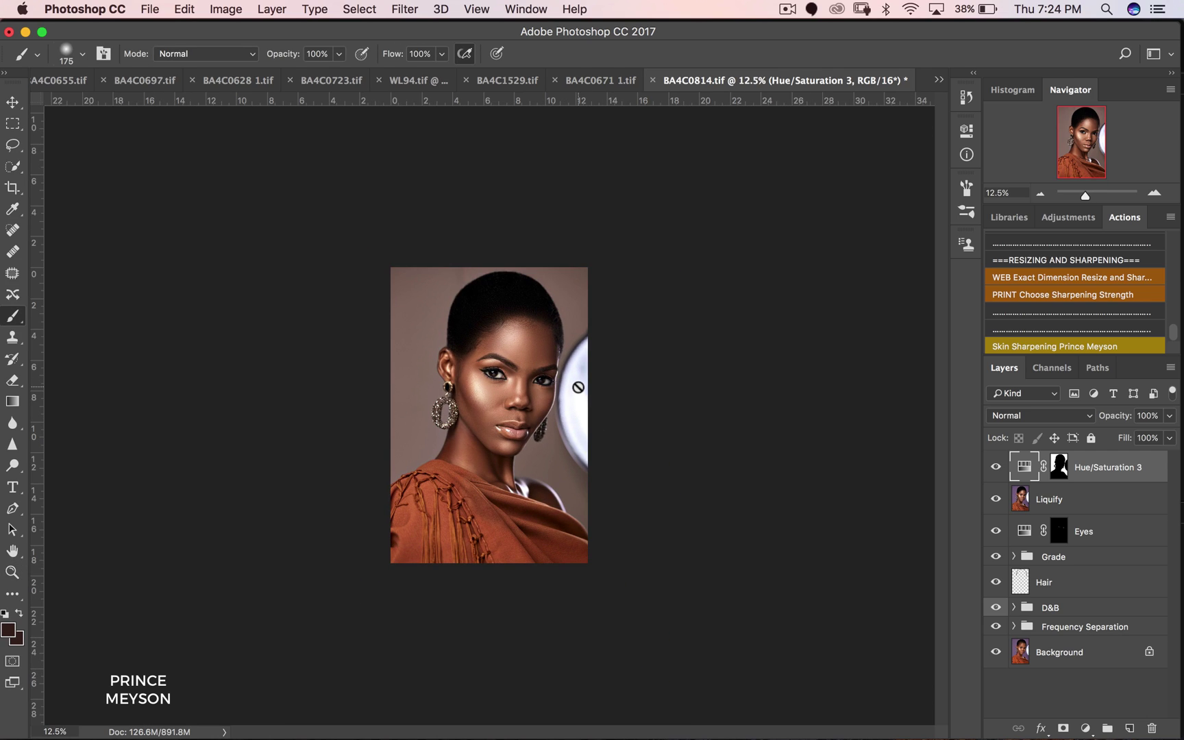